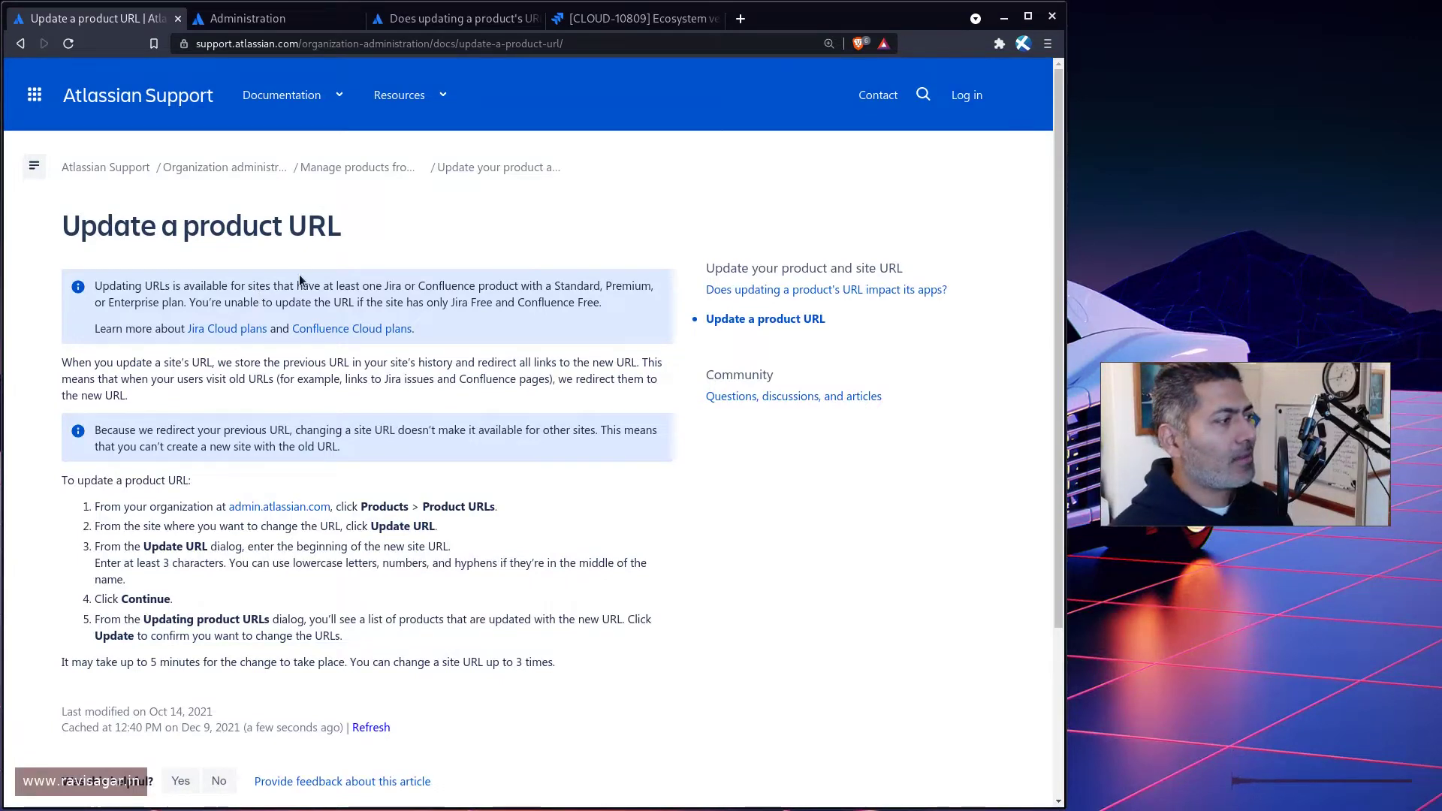
# Step: Read down the 'Update a product URL' article, then switch to the admin.atlassian.com organizations tab
pyautogui.scroll(-1, 422, 285)
pyautogui.scroll(-3, 422, 286)
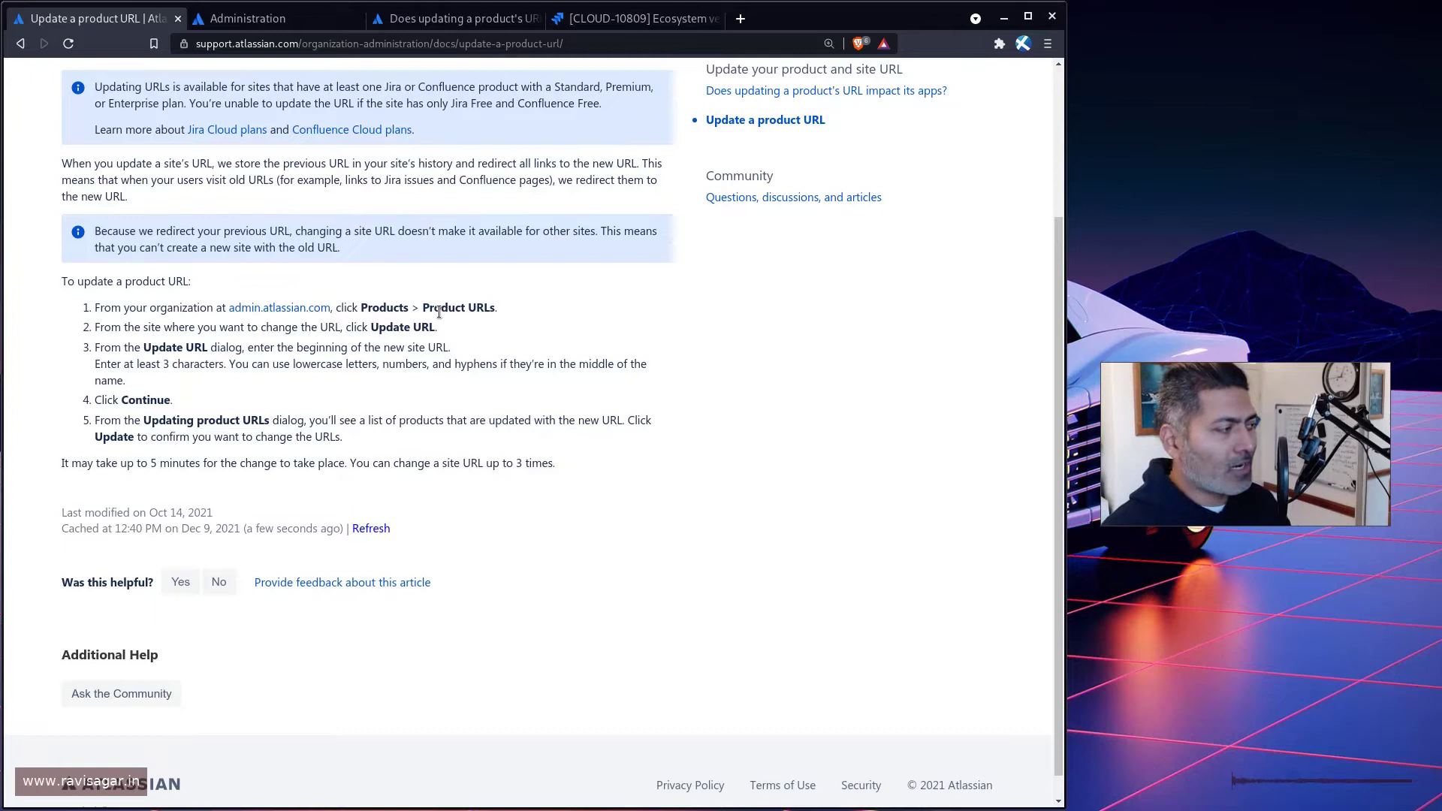
pyautogui.hotkey('ctrl', 'Tab')
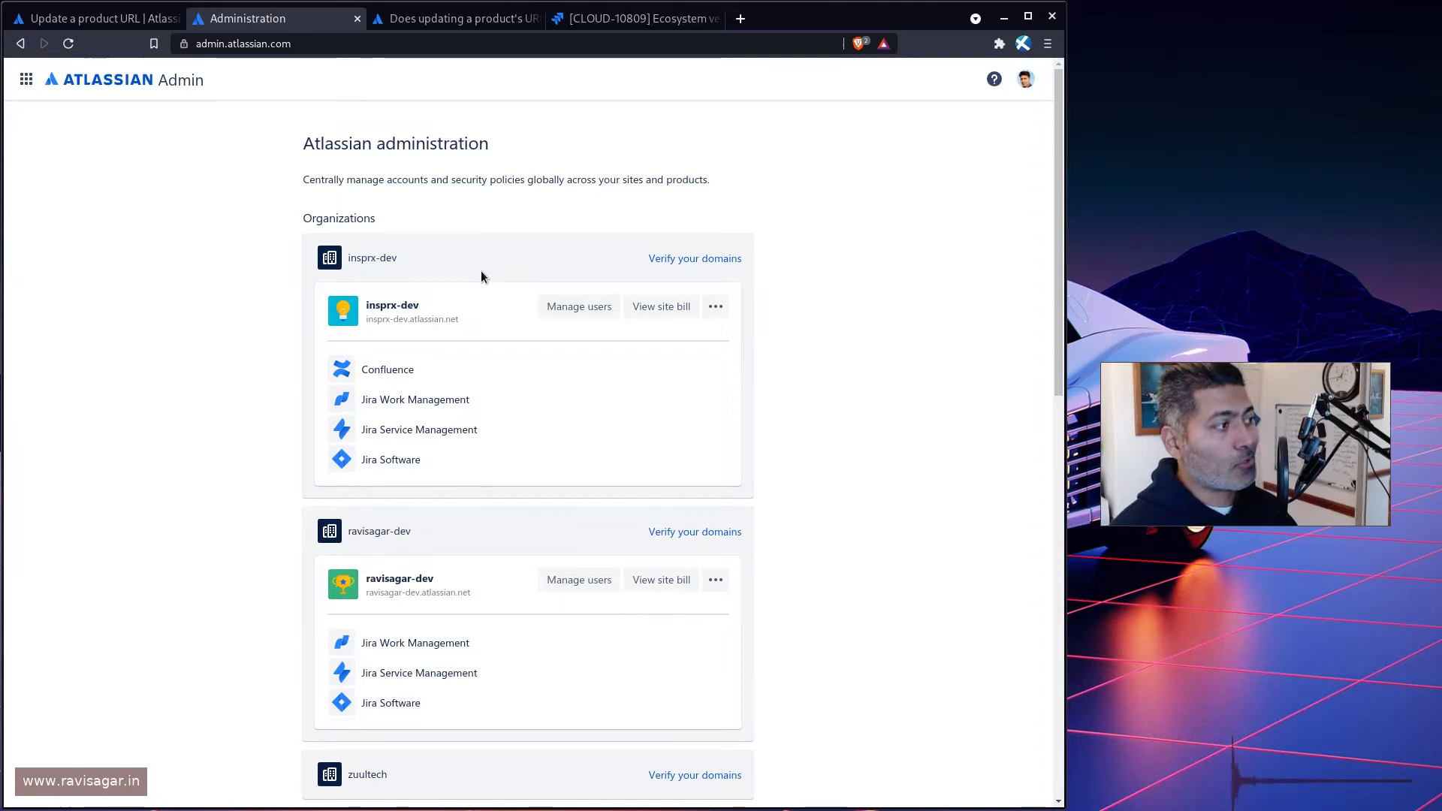
# Step: Go to the insprx-dev organization's Products tab and its Product URLs list
pyautogui.click(383, 260)
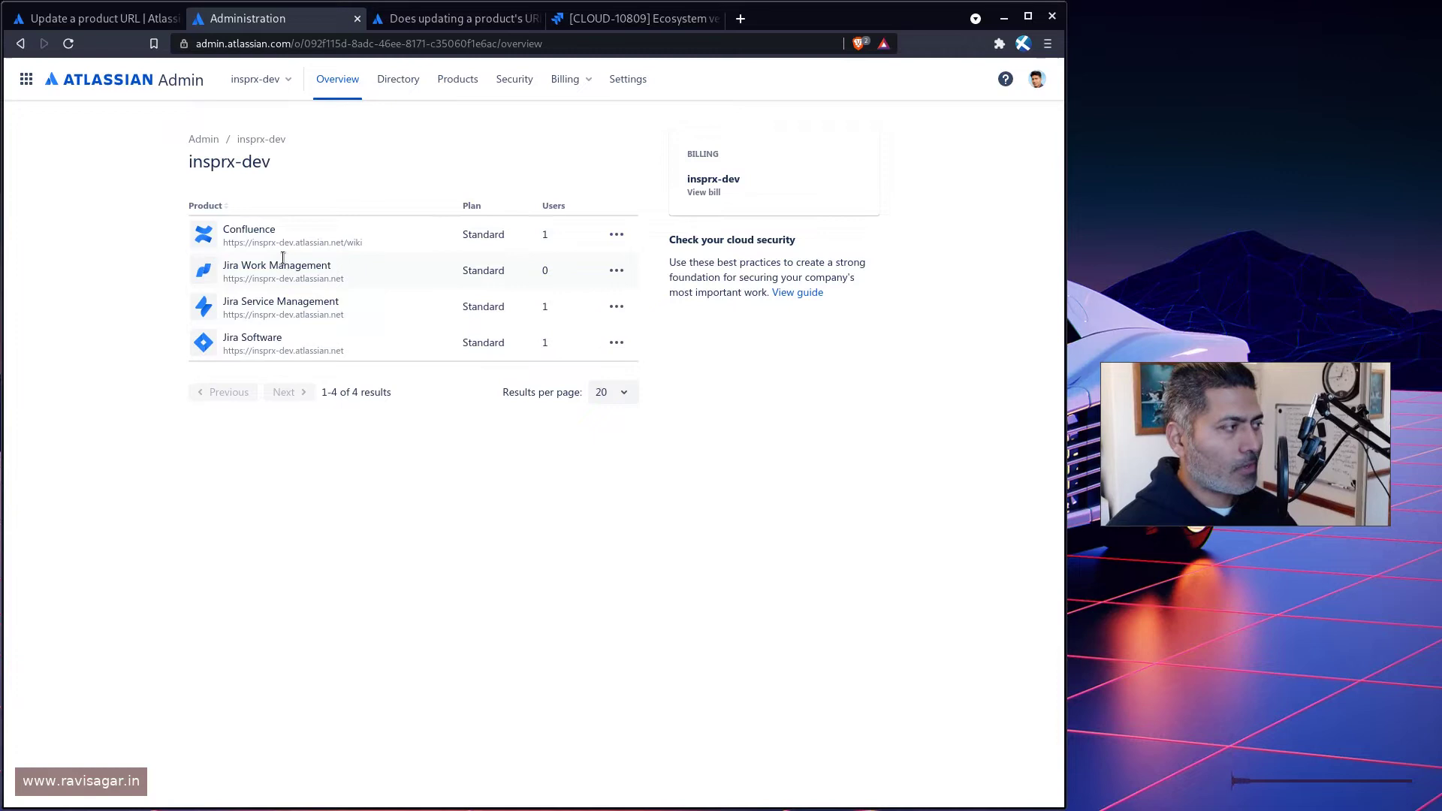
pyautogui.click(458, 79)
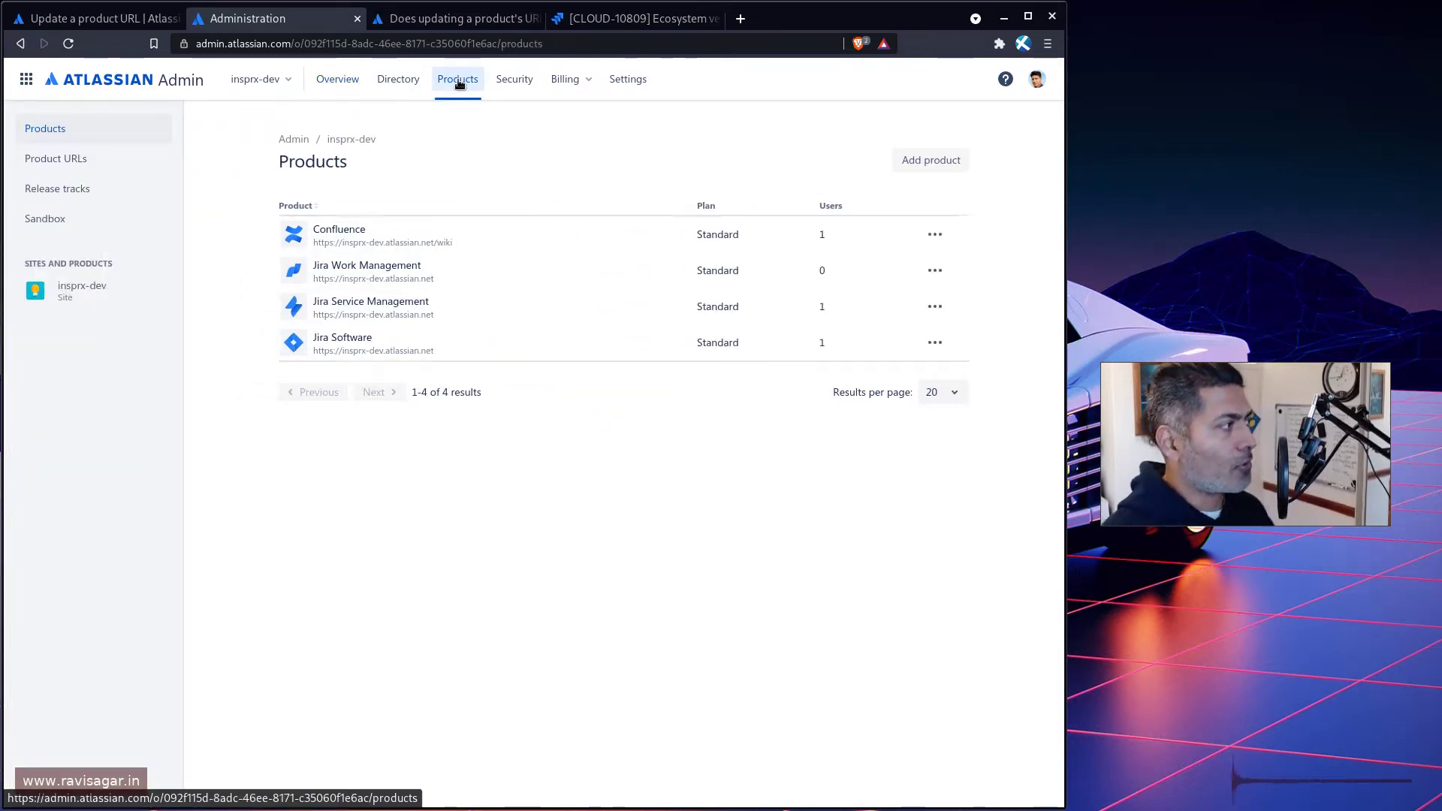
pyautogui.click(78, 166)
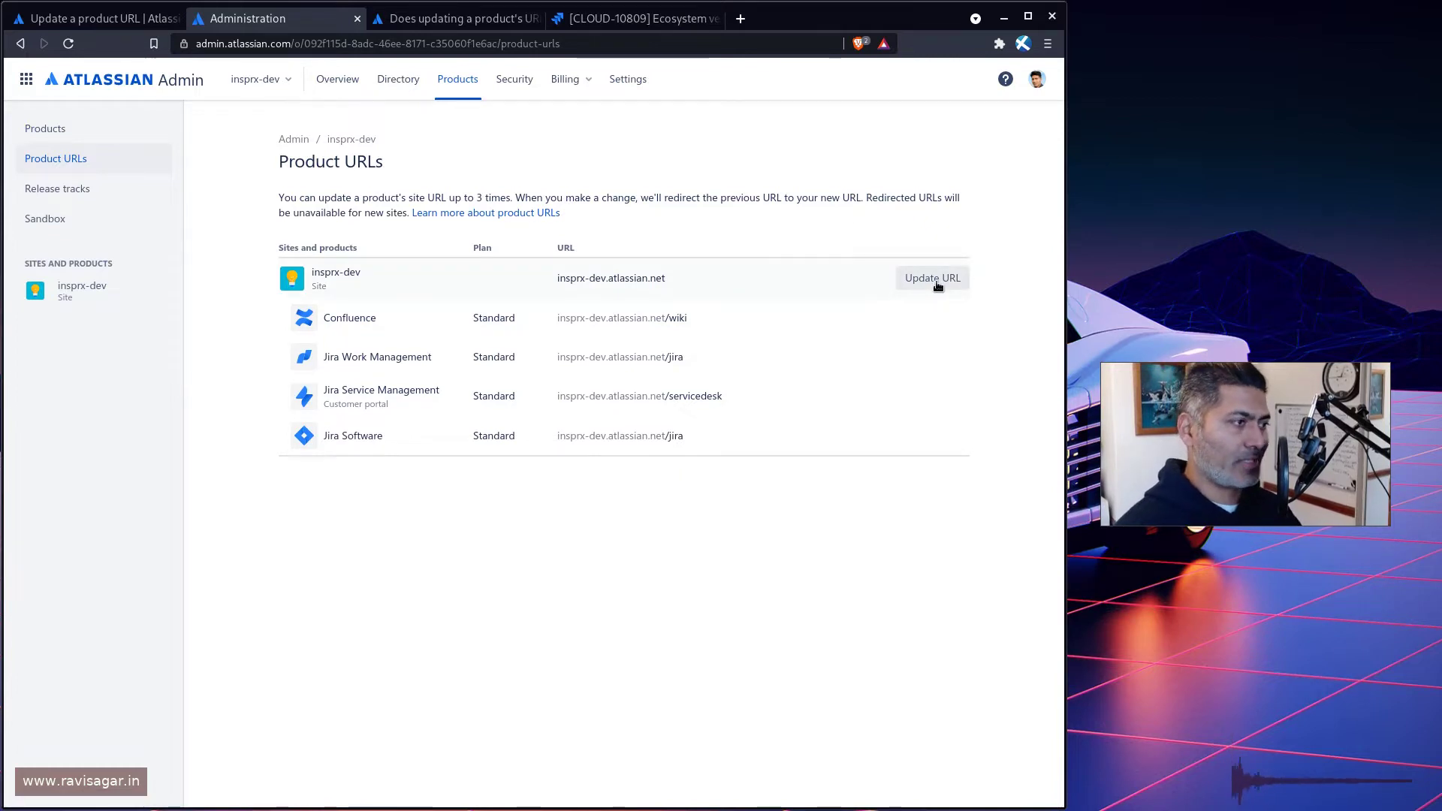
# Step: Begin editing the insprx-dev site URL, then cancel without saving the change
pyautogui.click(933, 279)
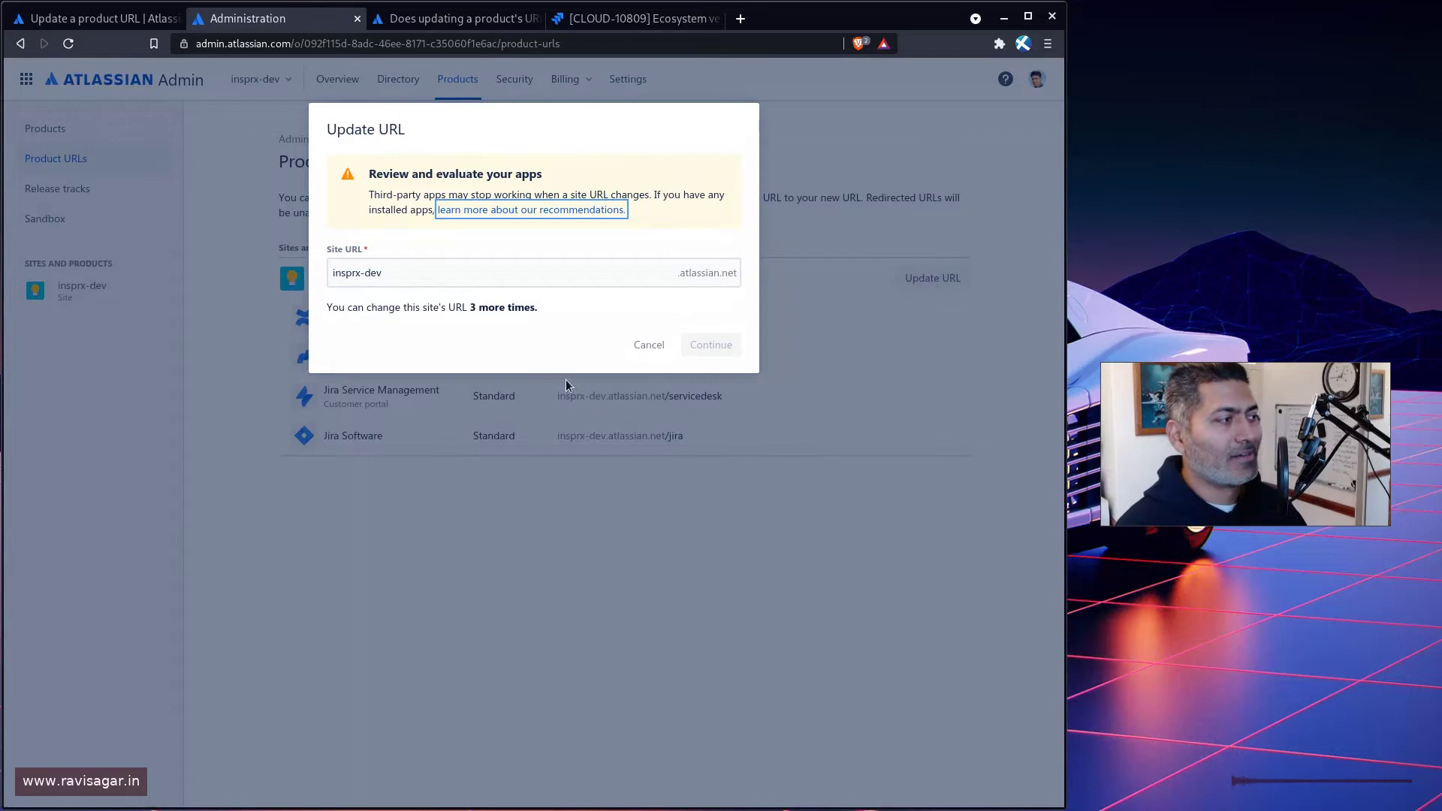
pyautogui.click(464, 270)
pyautogui.press('BackSpace')
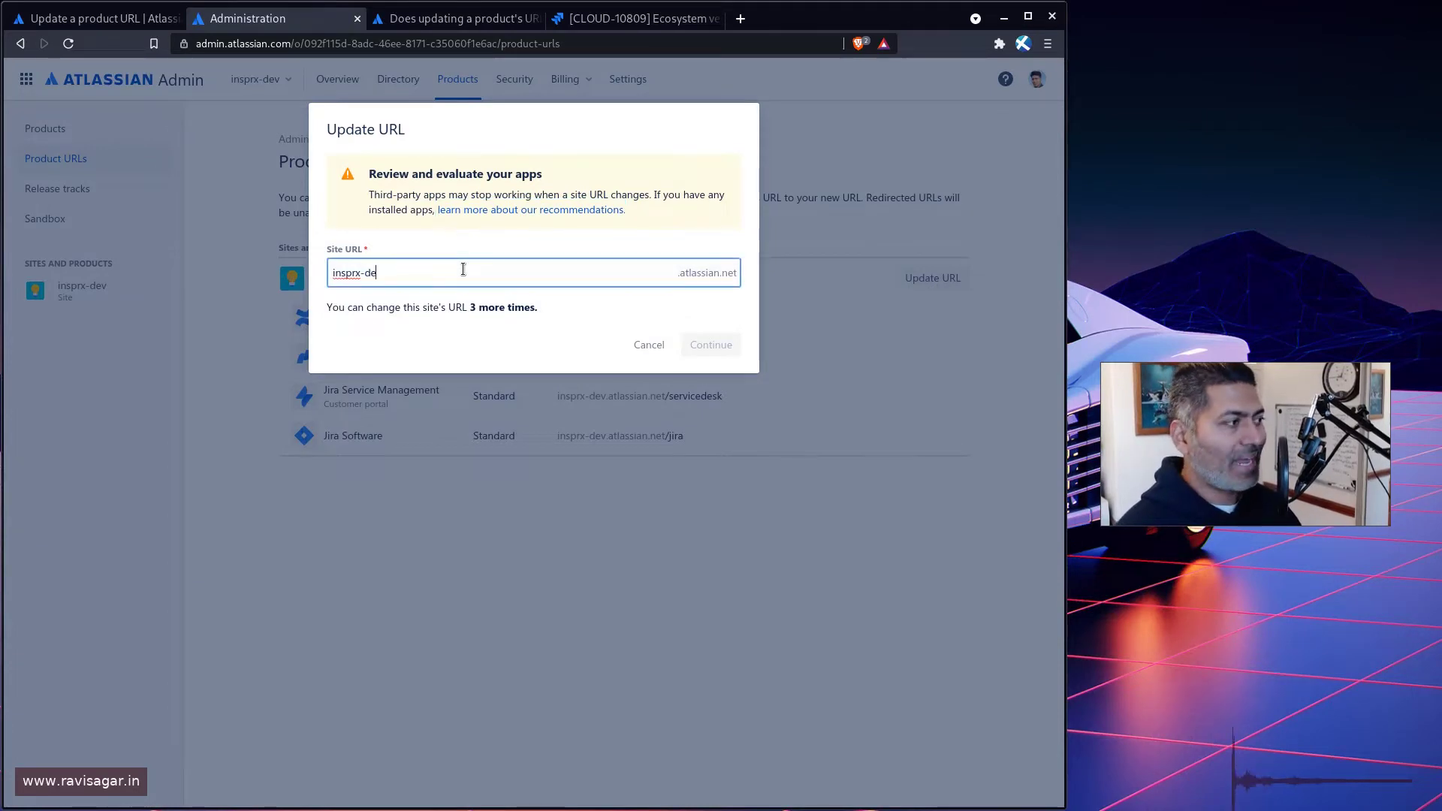
pyautogui.press('Escape')
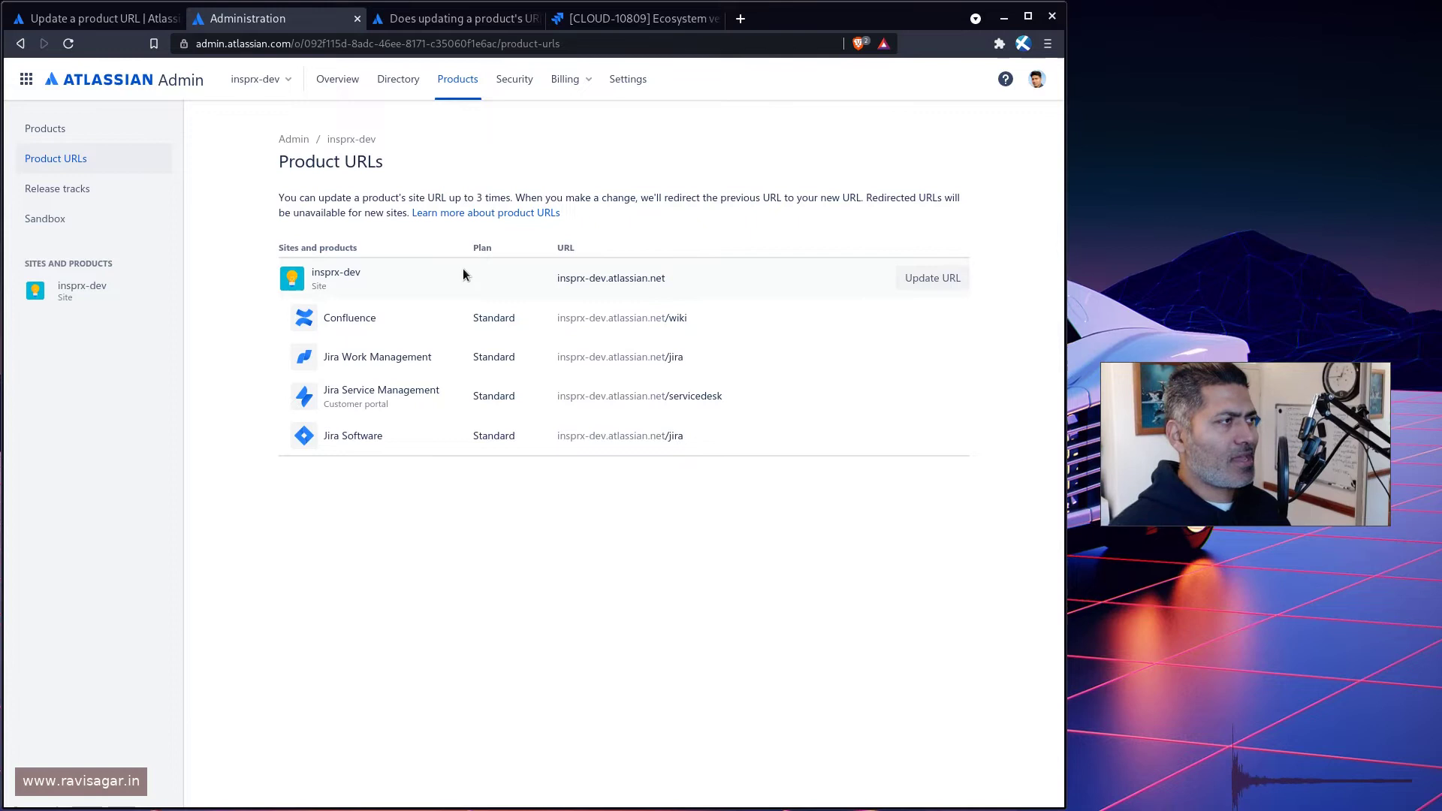
# Step: Glance at the app-impact article, reopen and close the URL dialog, then return to the article
pyautogui.hotkey('ctrl', 'Tab')
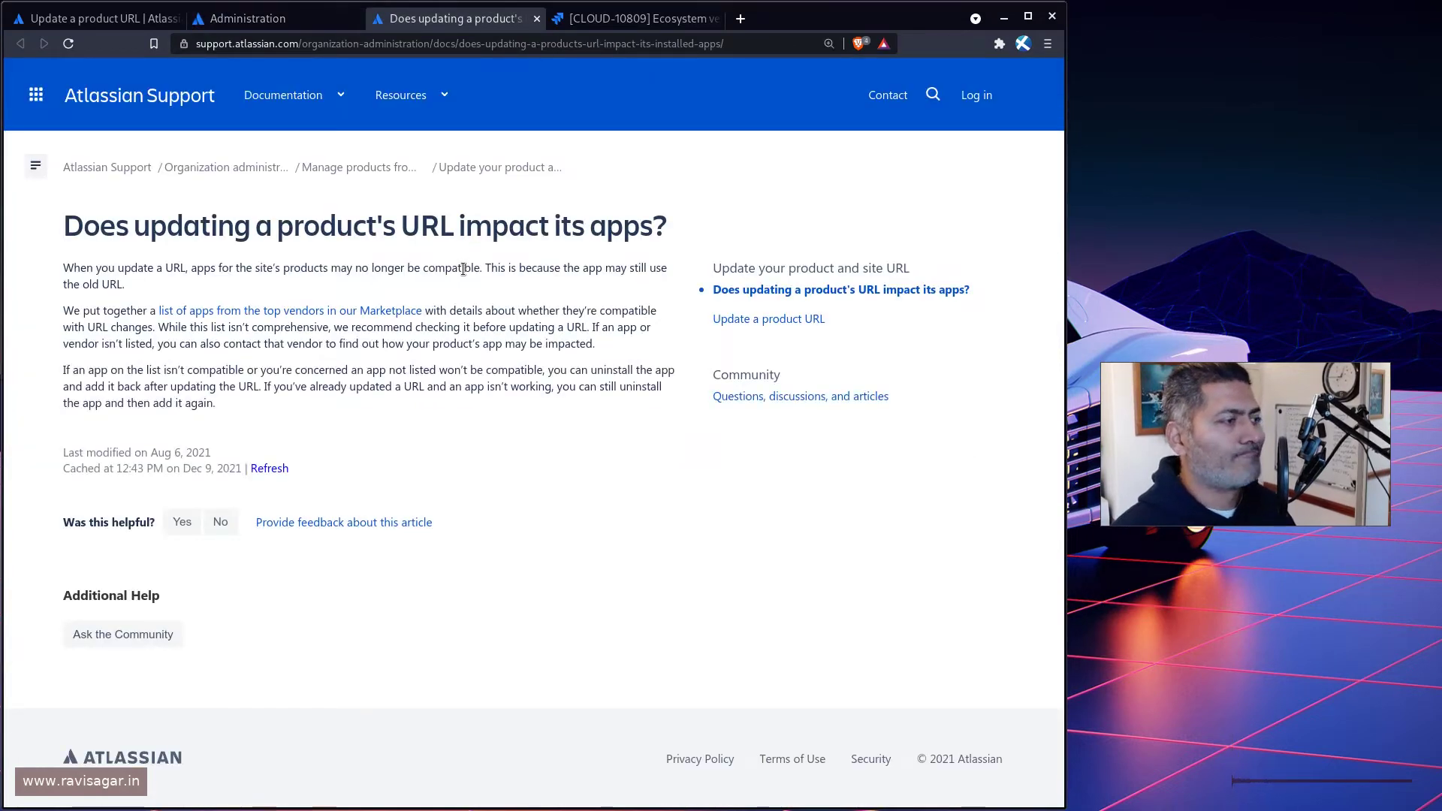
pyautogui.hotkey('ctrl', 'shift', 'Tab')
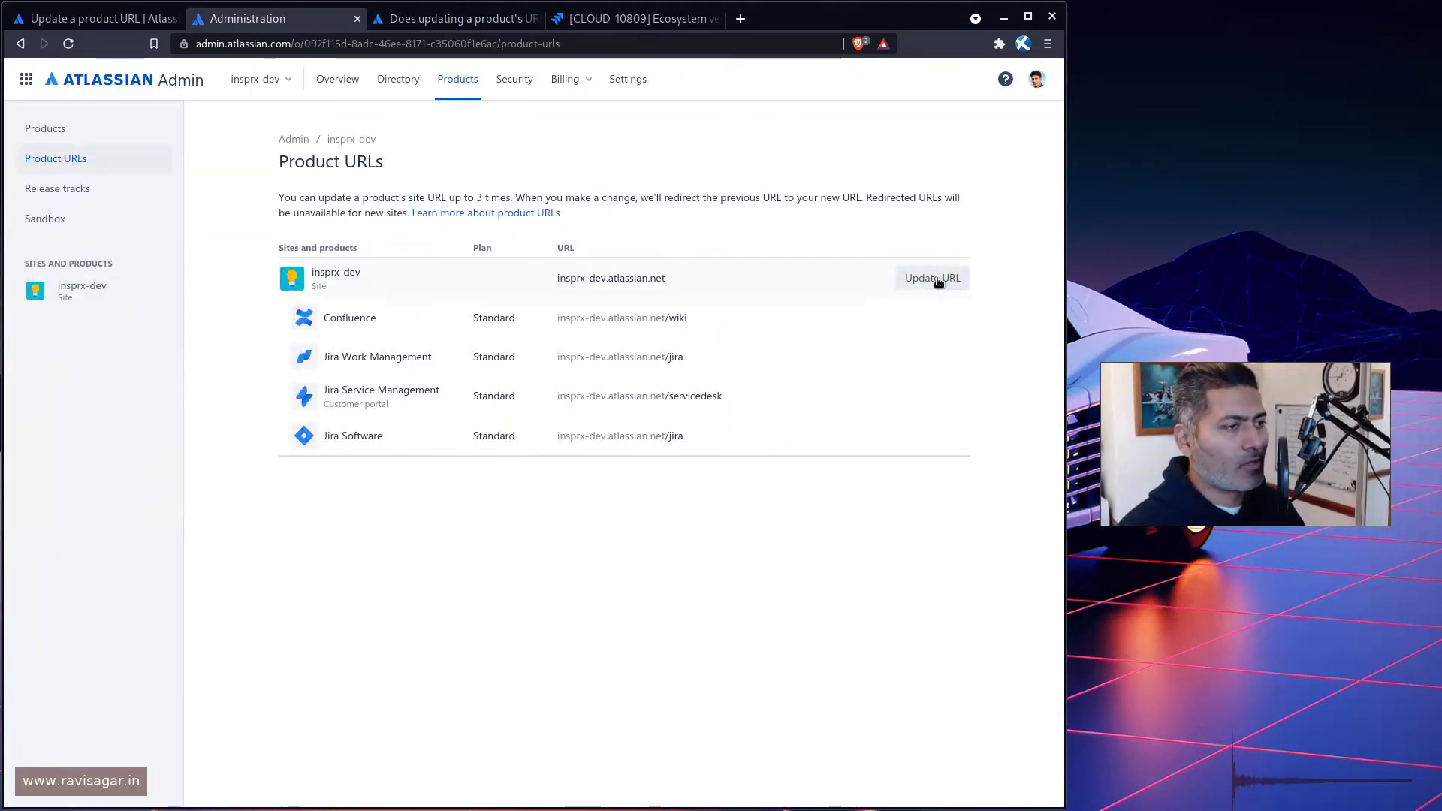
pyautogui.click(935, 278)
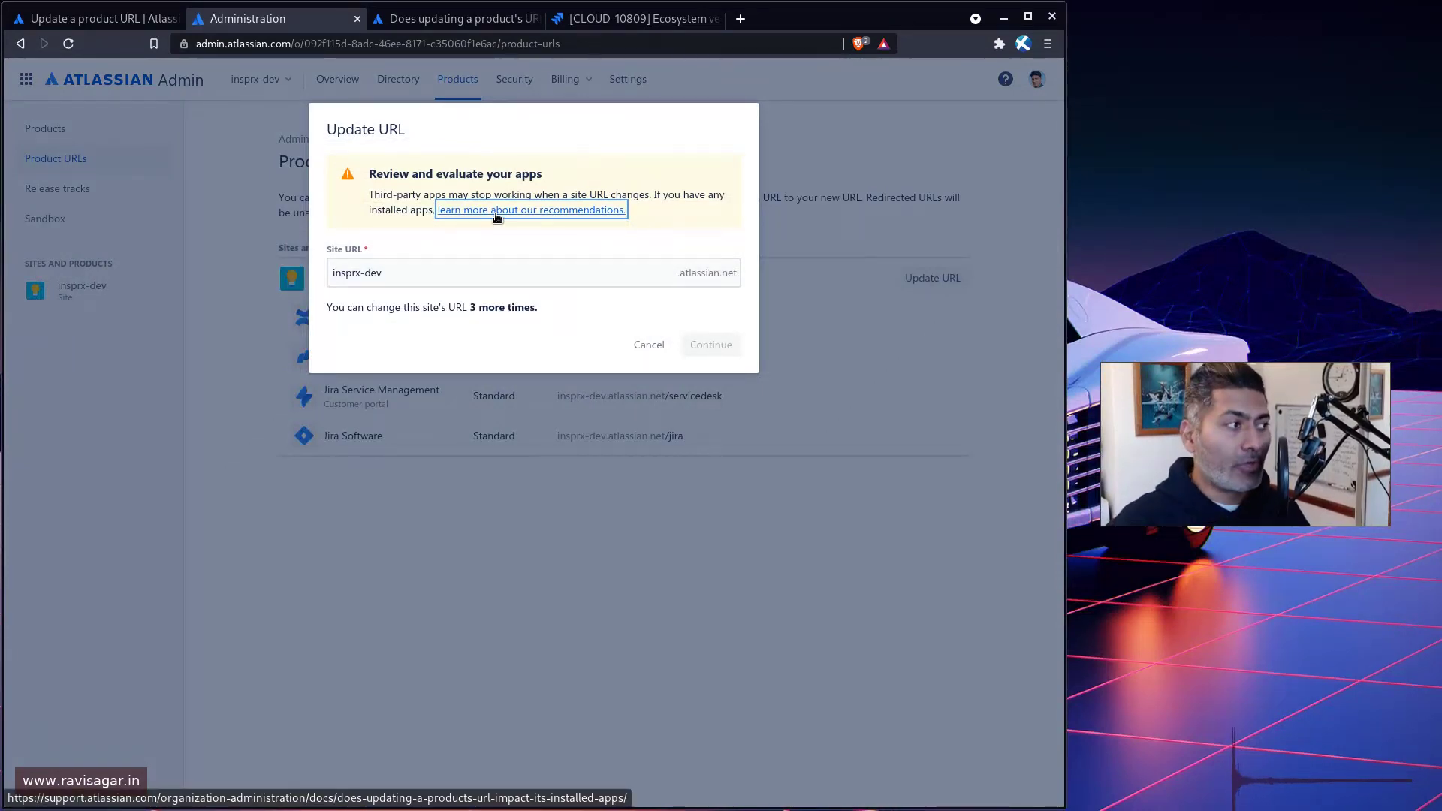
pyautogui.press('Escape')
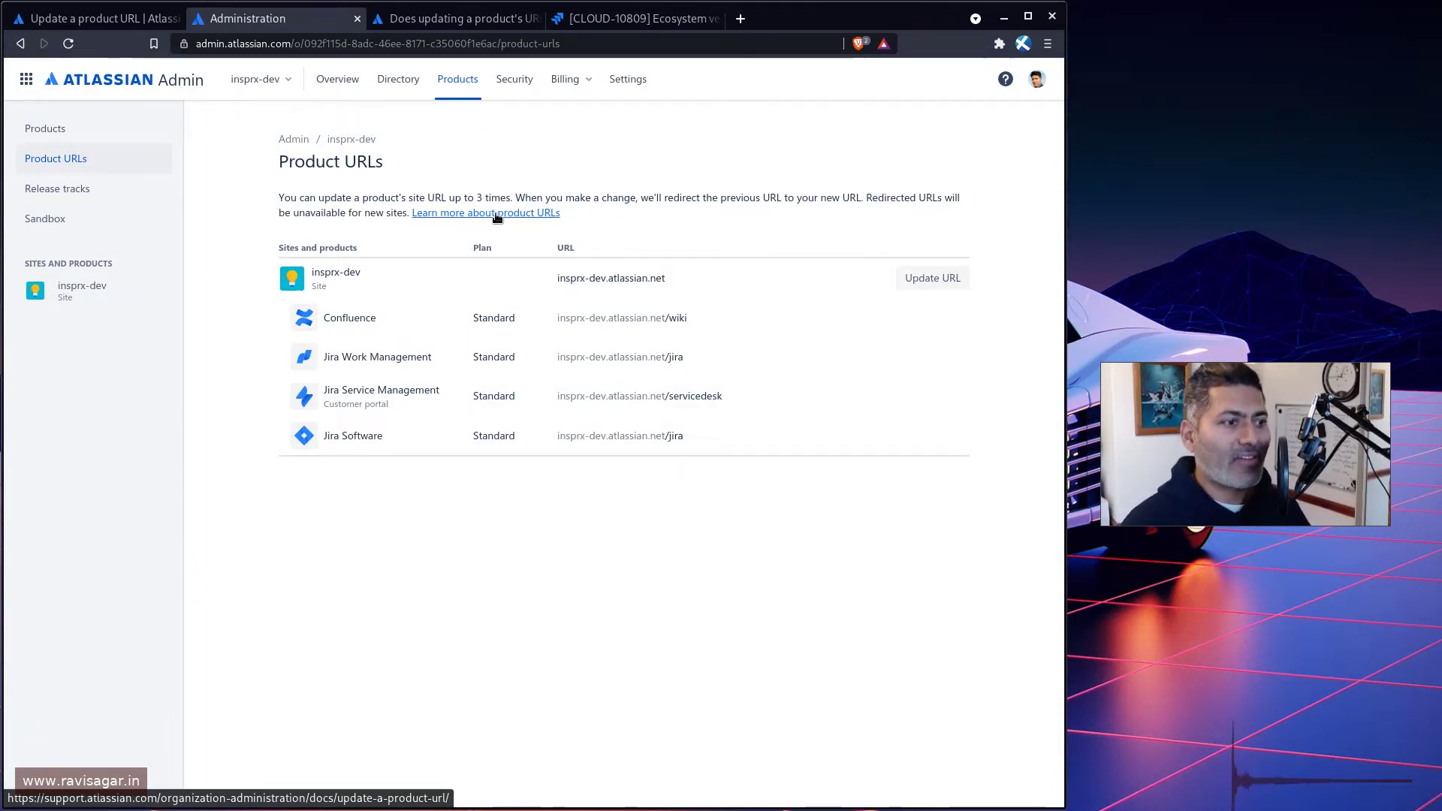
pyautogui.hotkey('ctrl', 'Tab')
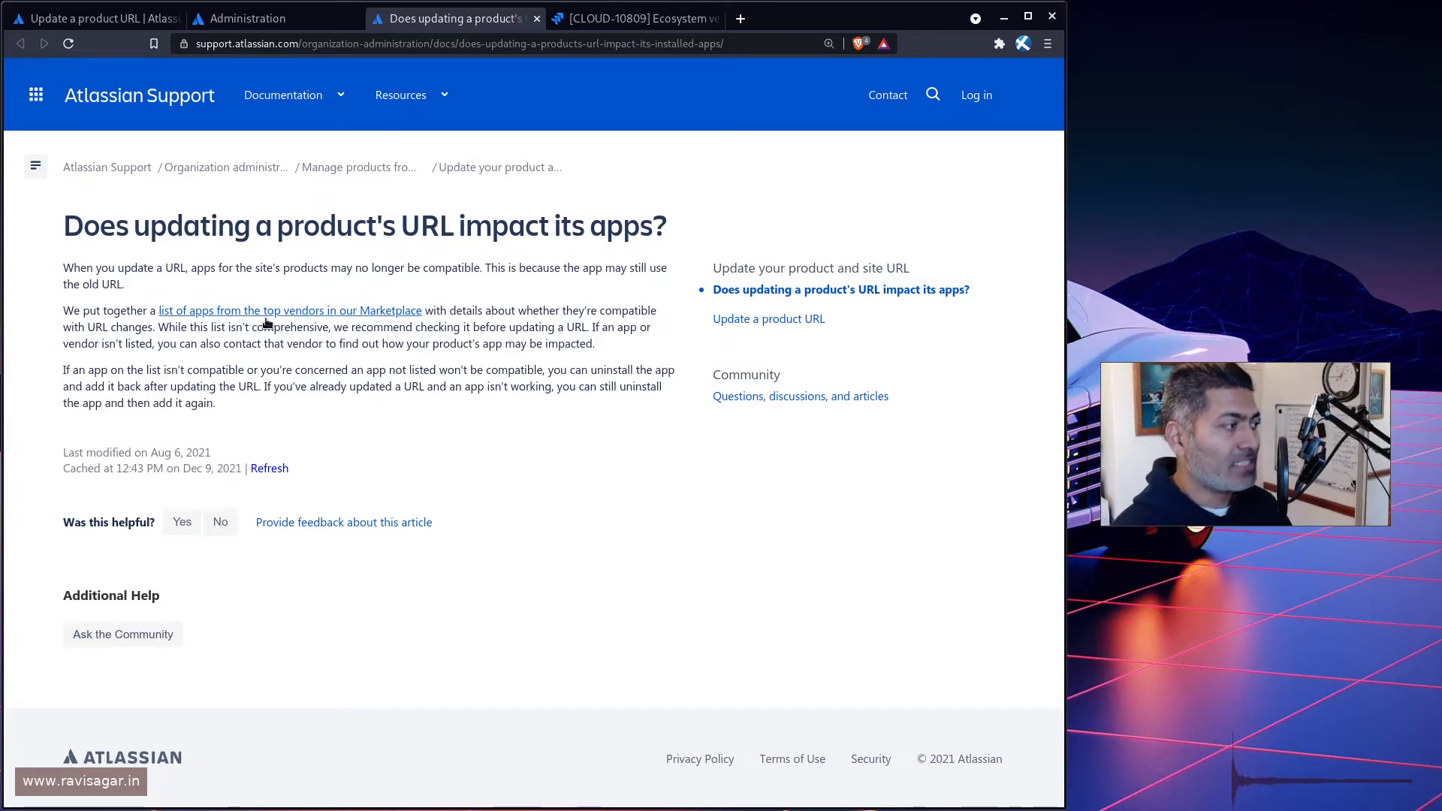
# Step: Bring up the Jira CLOUD-10809 compatible-vendors issue
pyautogui.click(630, 25)
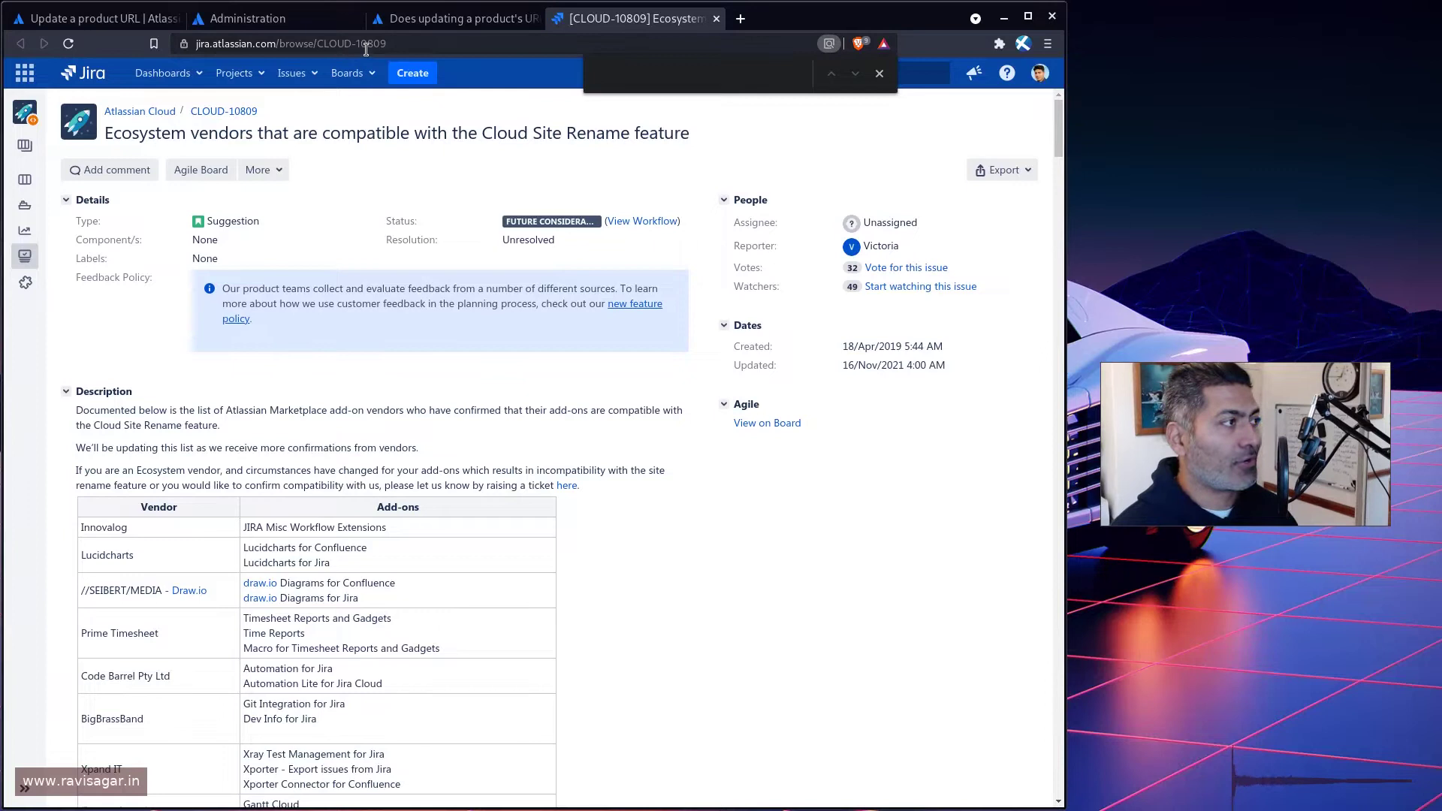
pyautogui.scroll(-3, 422, 282)
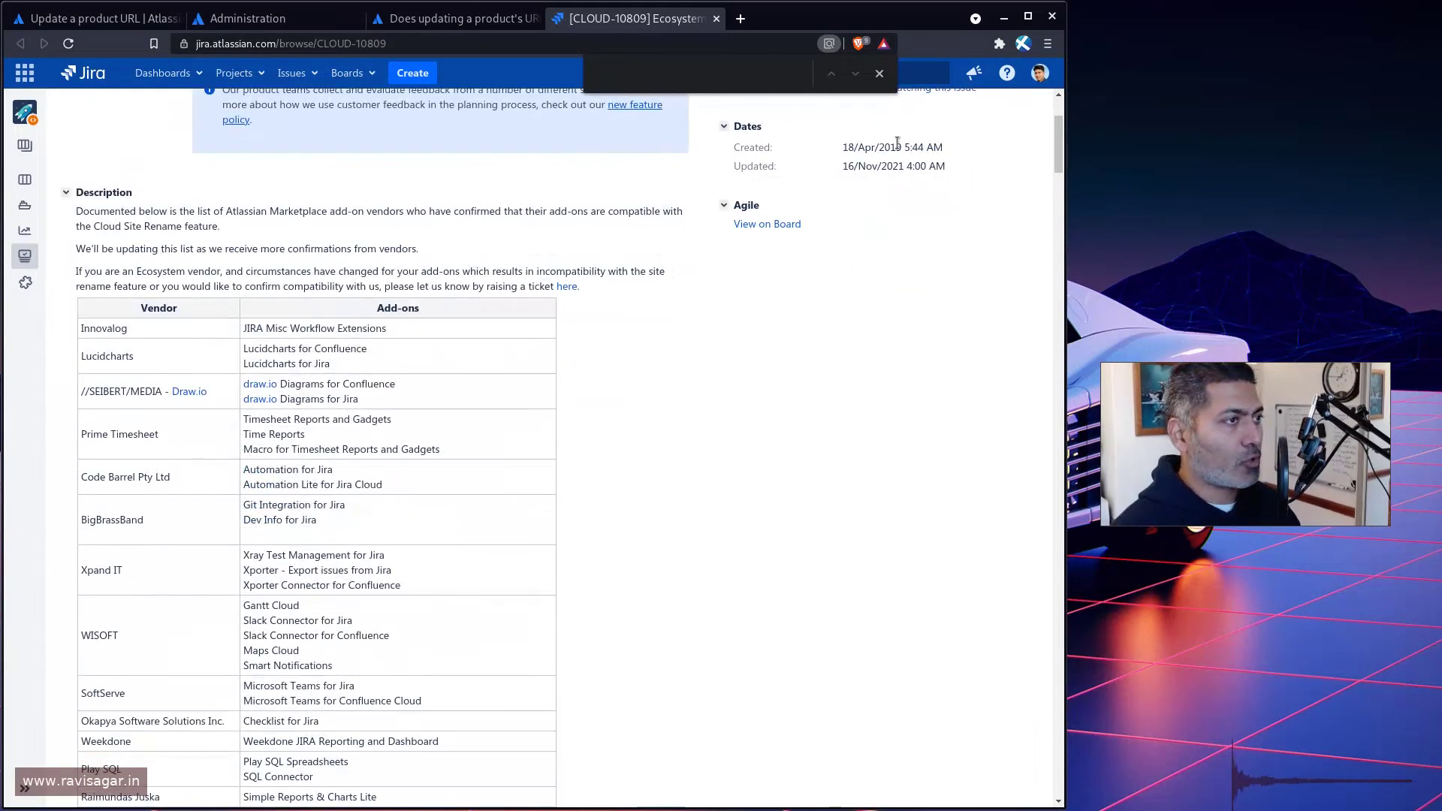
pyautogui.click(879, 73)
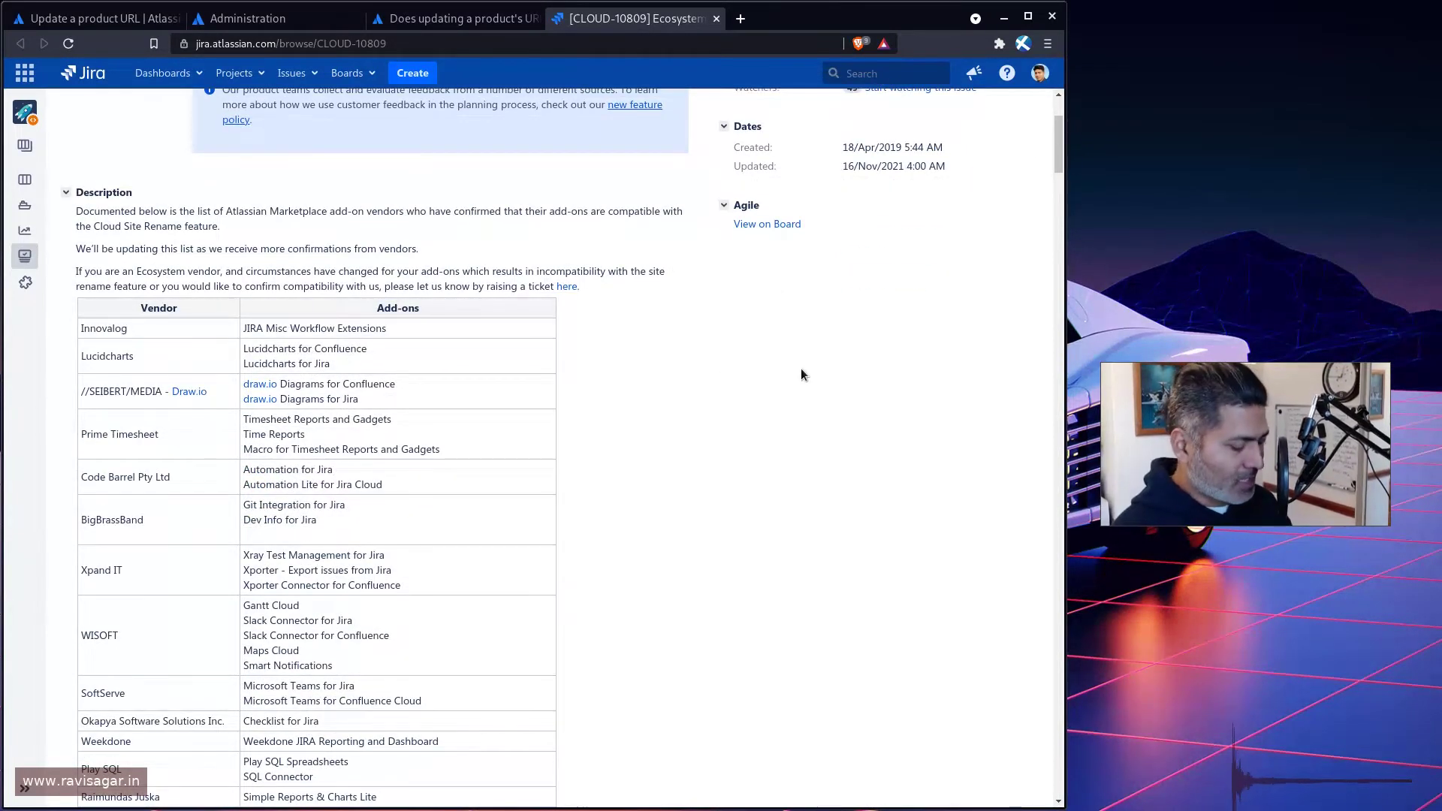
# Step: Search the issue for 'scriptrunner', then 'ea' for eazyBI, and scroll back to the top
pyautogui.hotkey('ctrl', 'f')
pyautogui.write('scr')
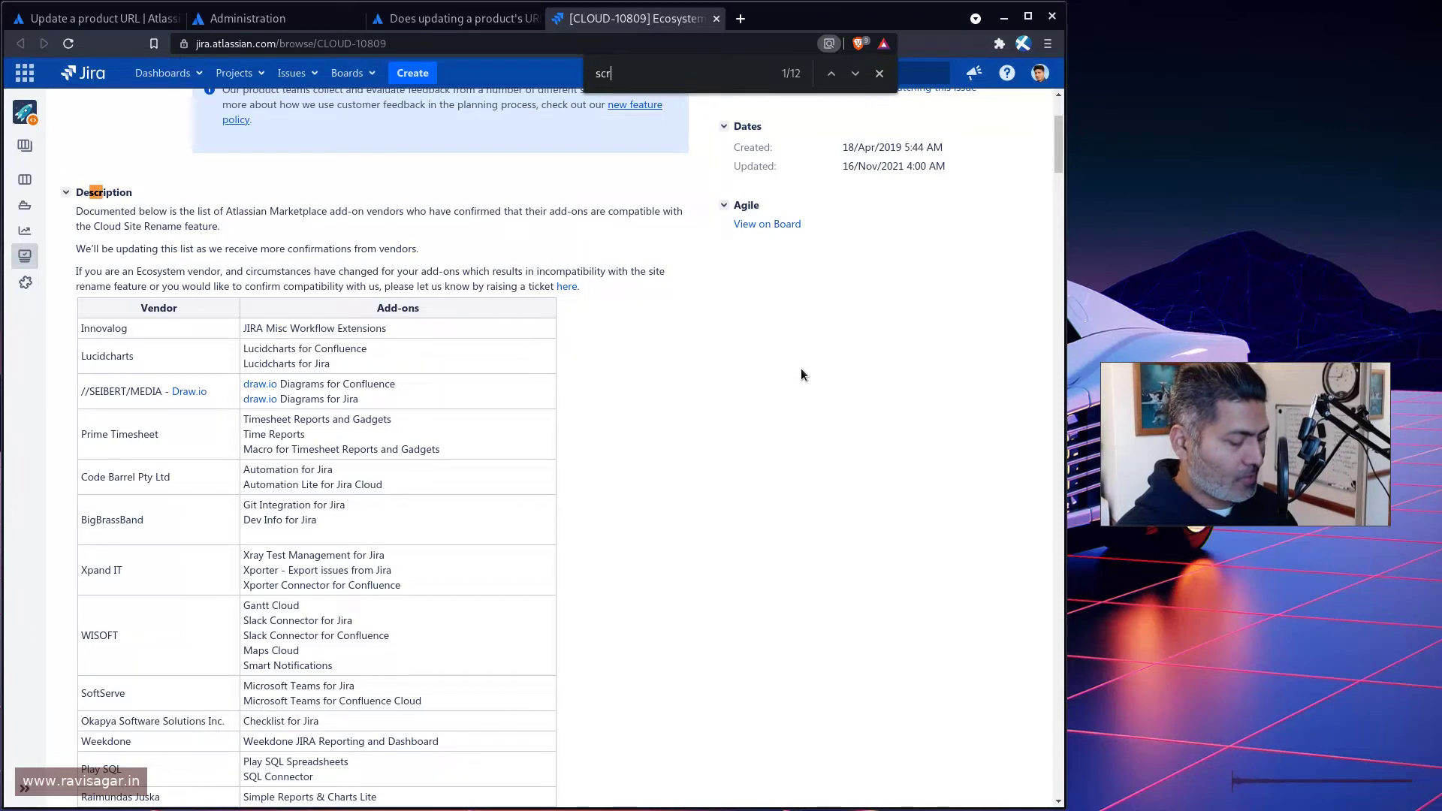
pyautogui.write('iptrunner')
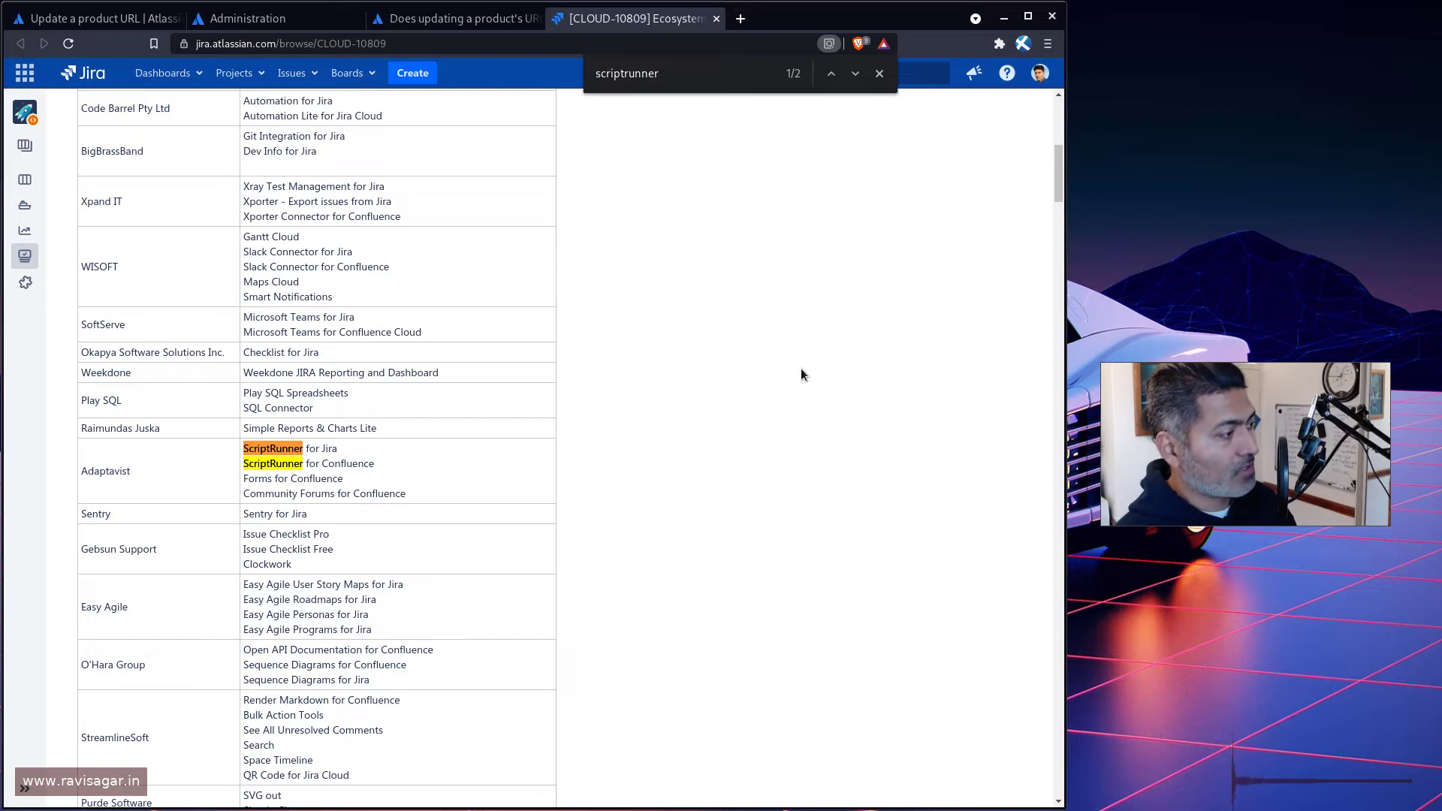
pyautogui.hotkey('ctrl', 'a')
pyautogui.write('ea')
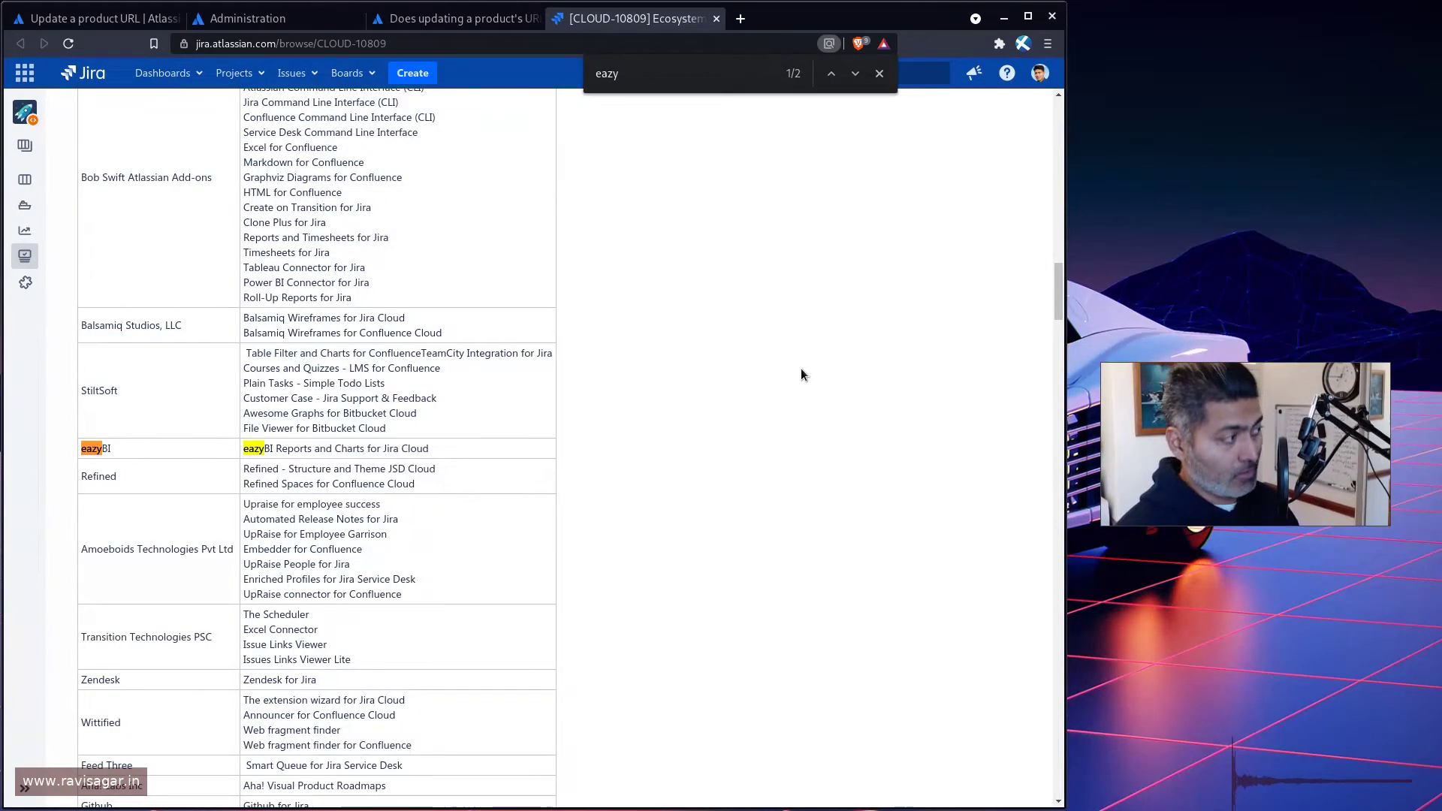
pyautogui.scroll(10, 794, 369)
pyautogui.scroll(2, 794, 368)
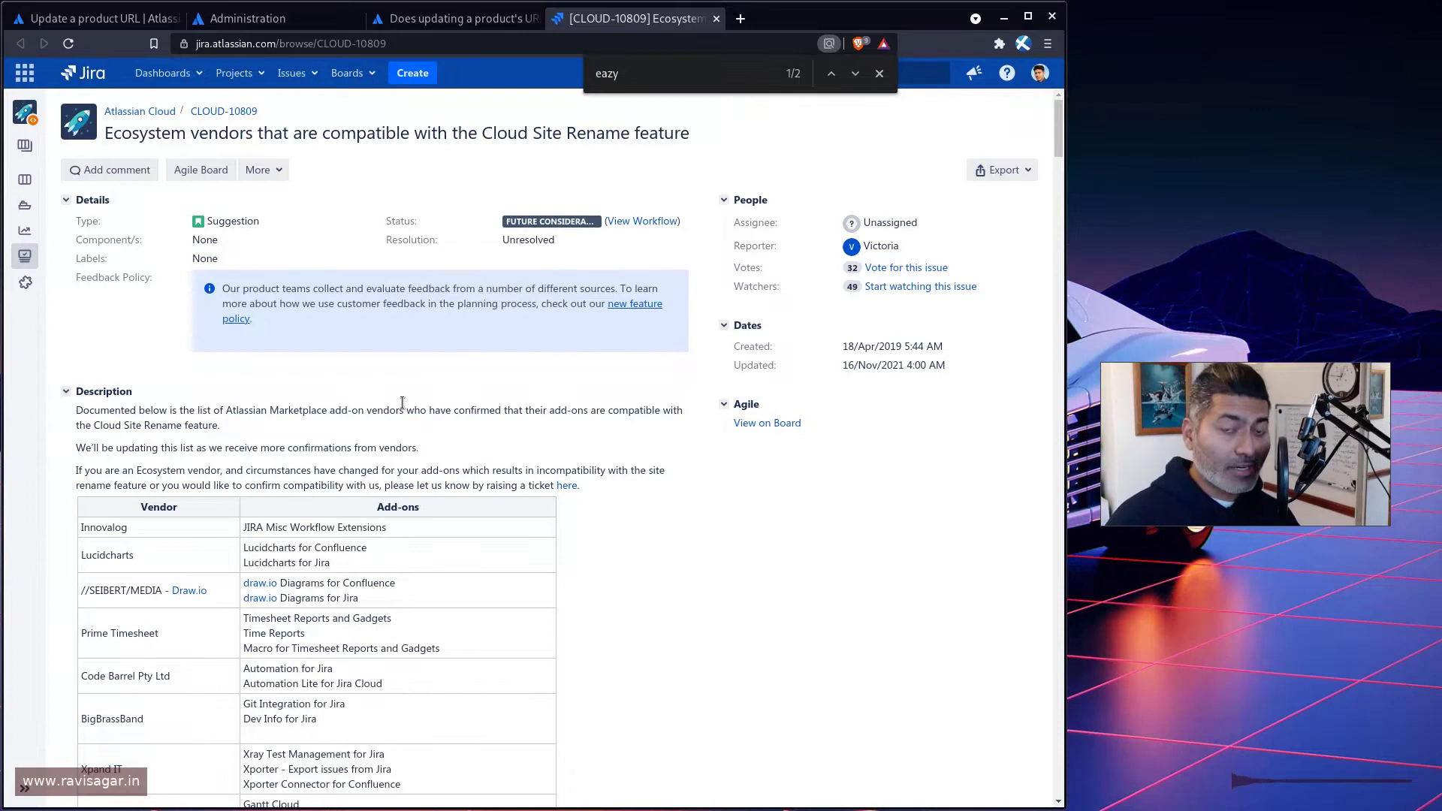
# Step: Change the site URL from insprx-dev to insprx and confirm the product URL update
pyautogui.click(264, 30)
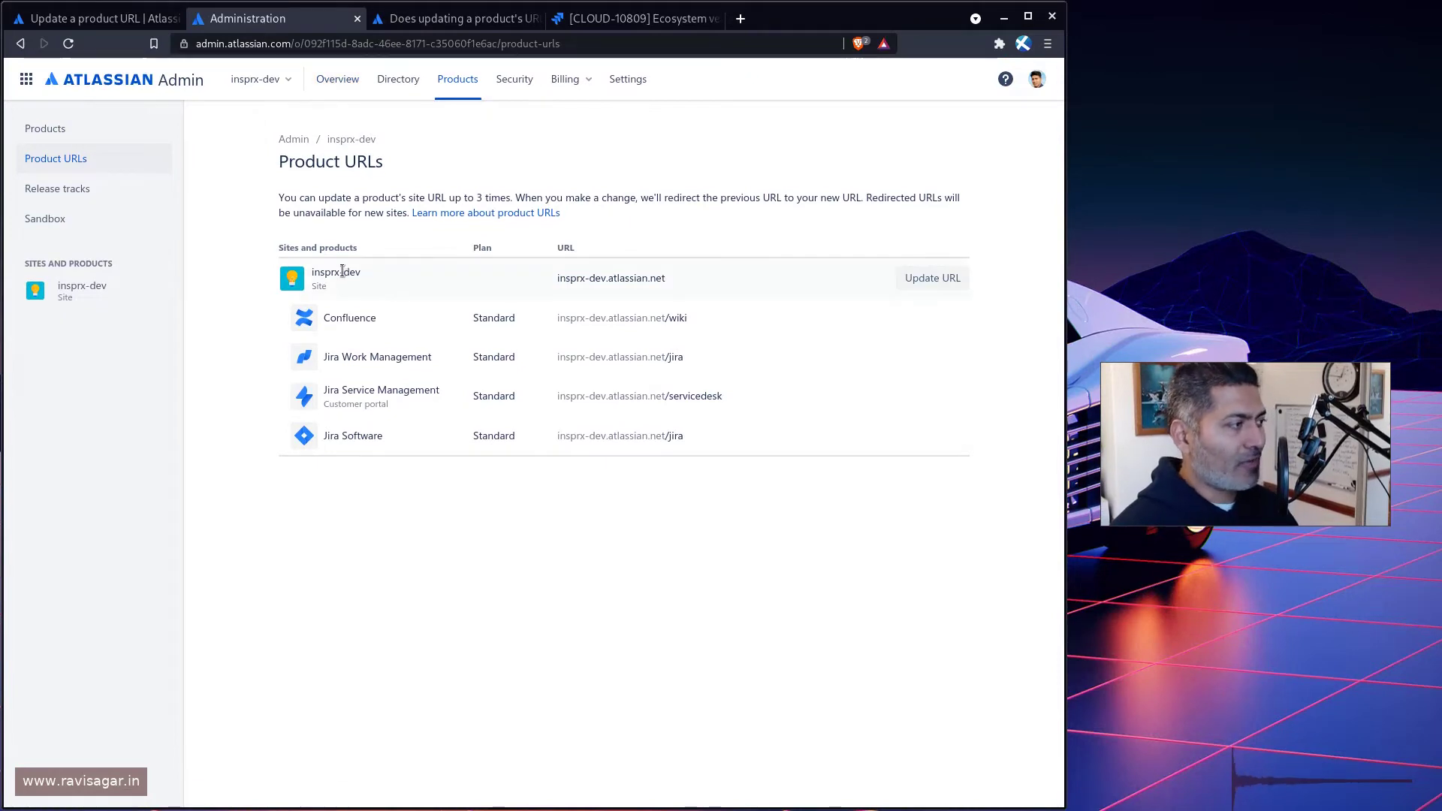
pyautogui.click(943, 275)
pyautogui.click(449, 275)
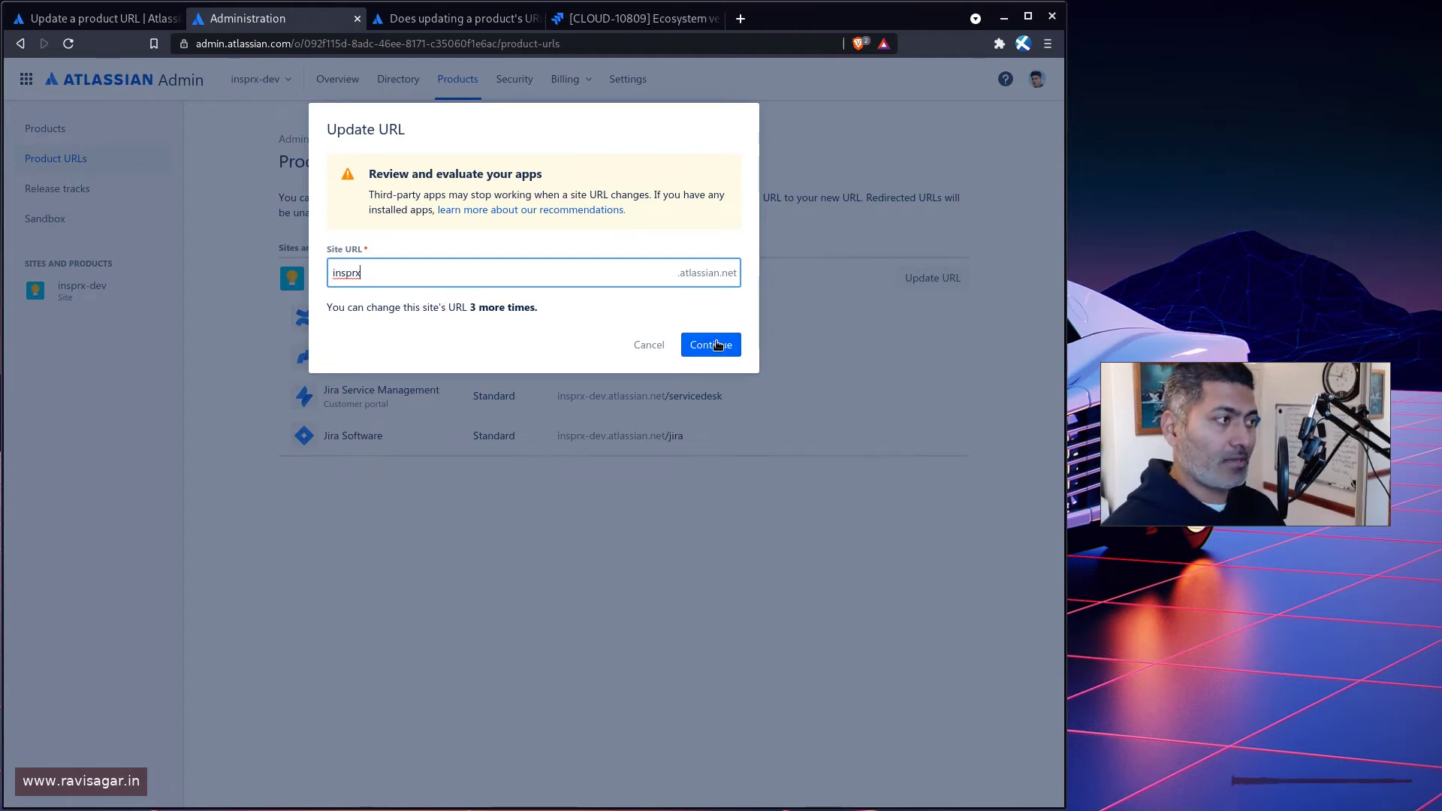
pyautogui.click(715, 345)
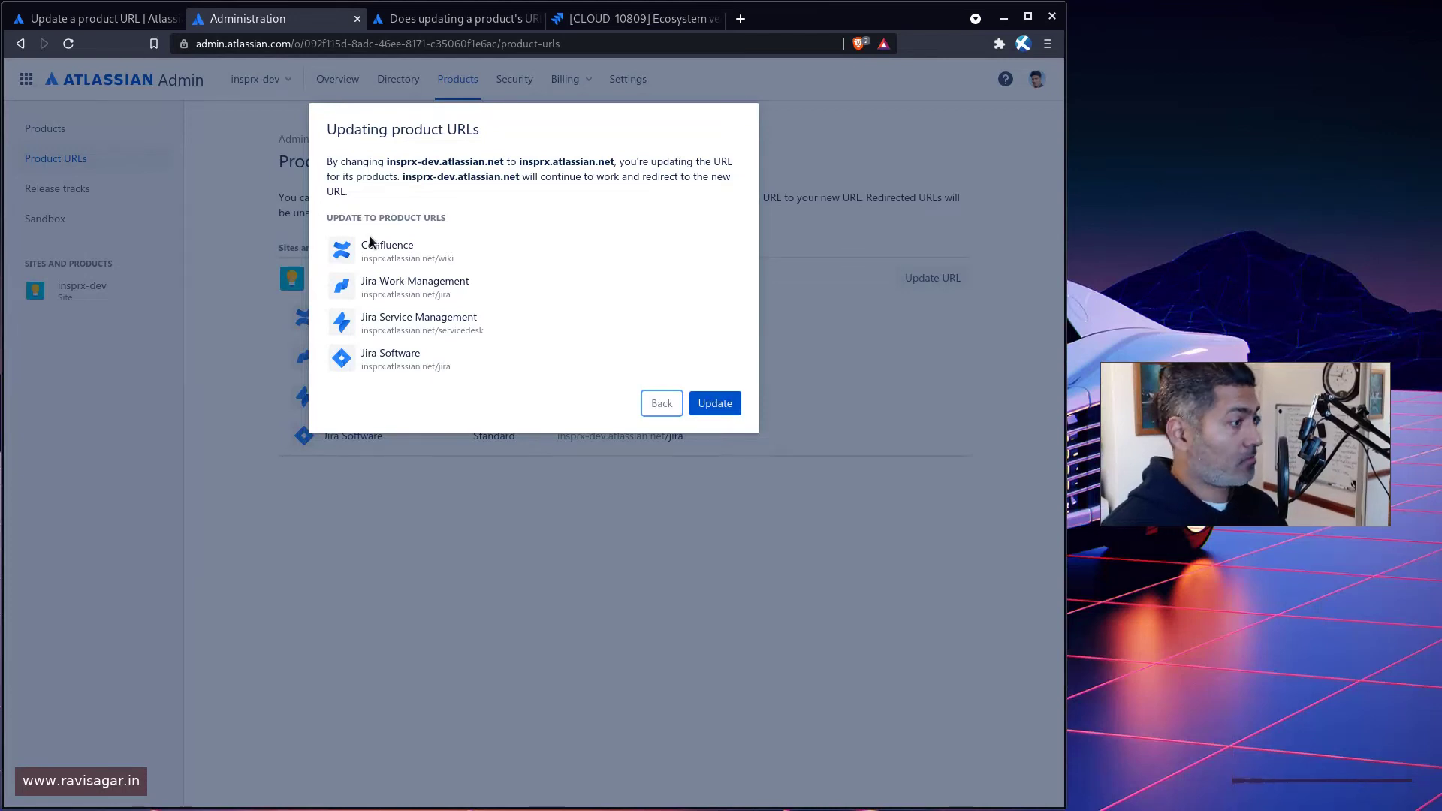
pyautogui.click(716, 405)
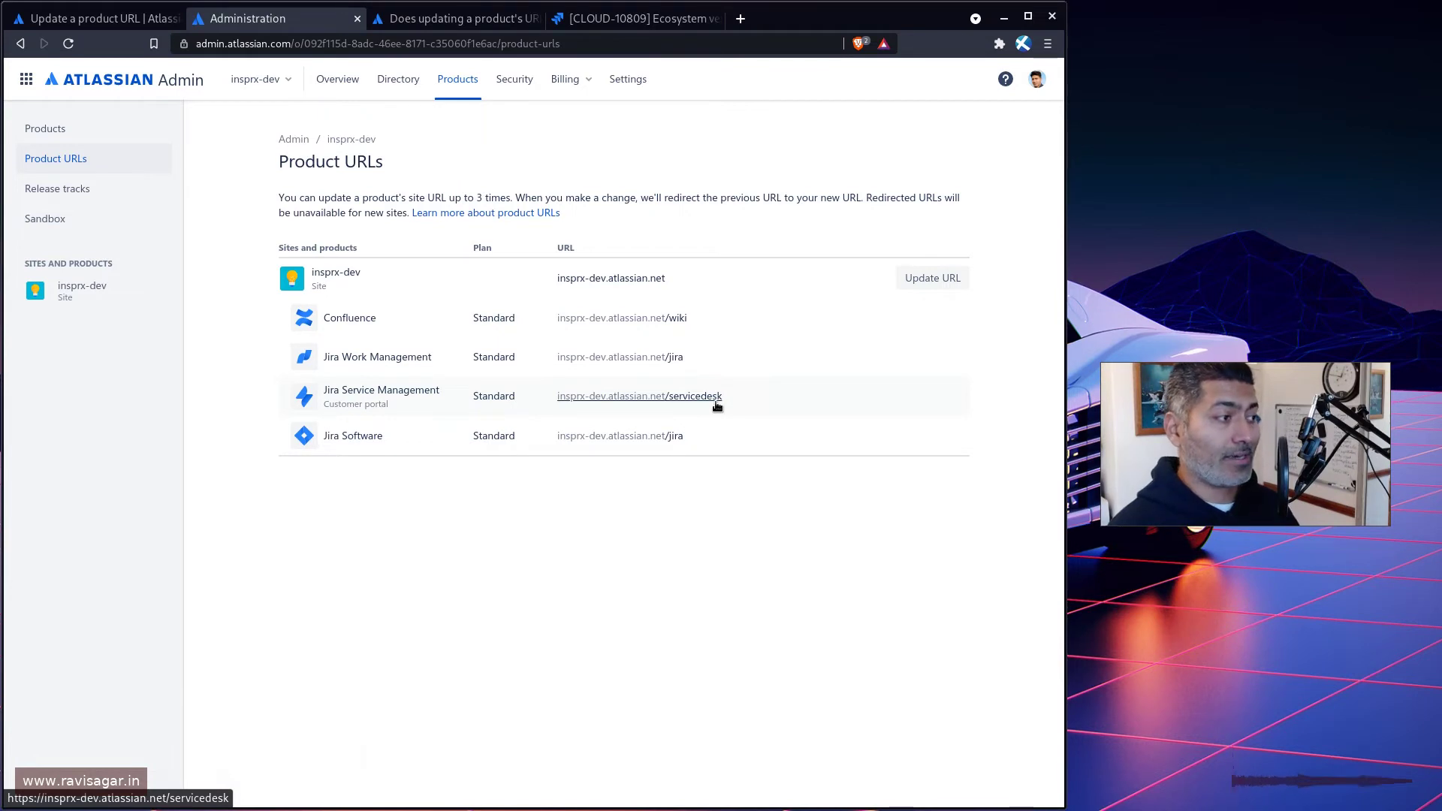
# Step: Reload Product URLs and open Jira at its new insprx.atlassian.net address in a new tab
pyautogui.click(70, 42)
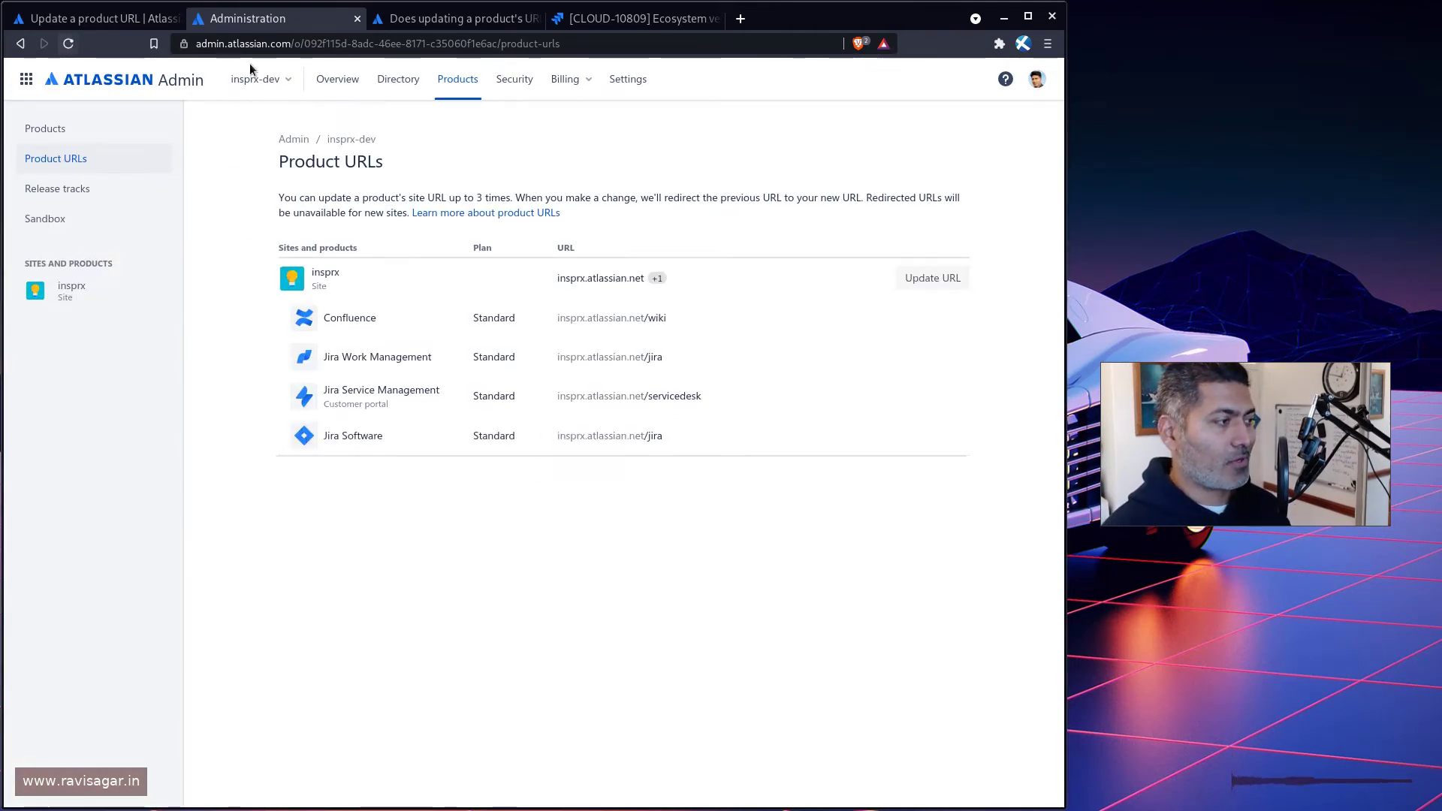
pyautogui.middleClick(613, 362)
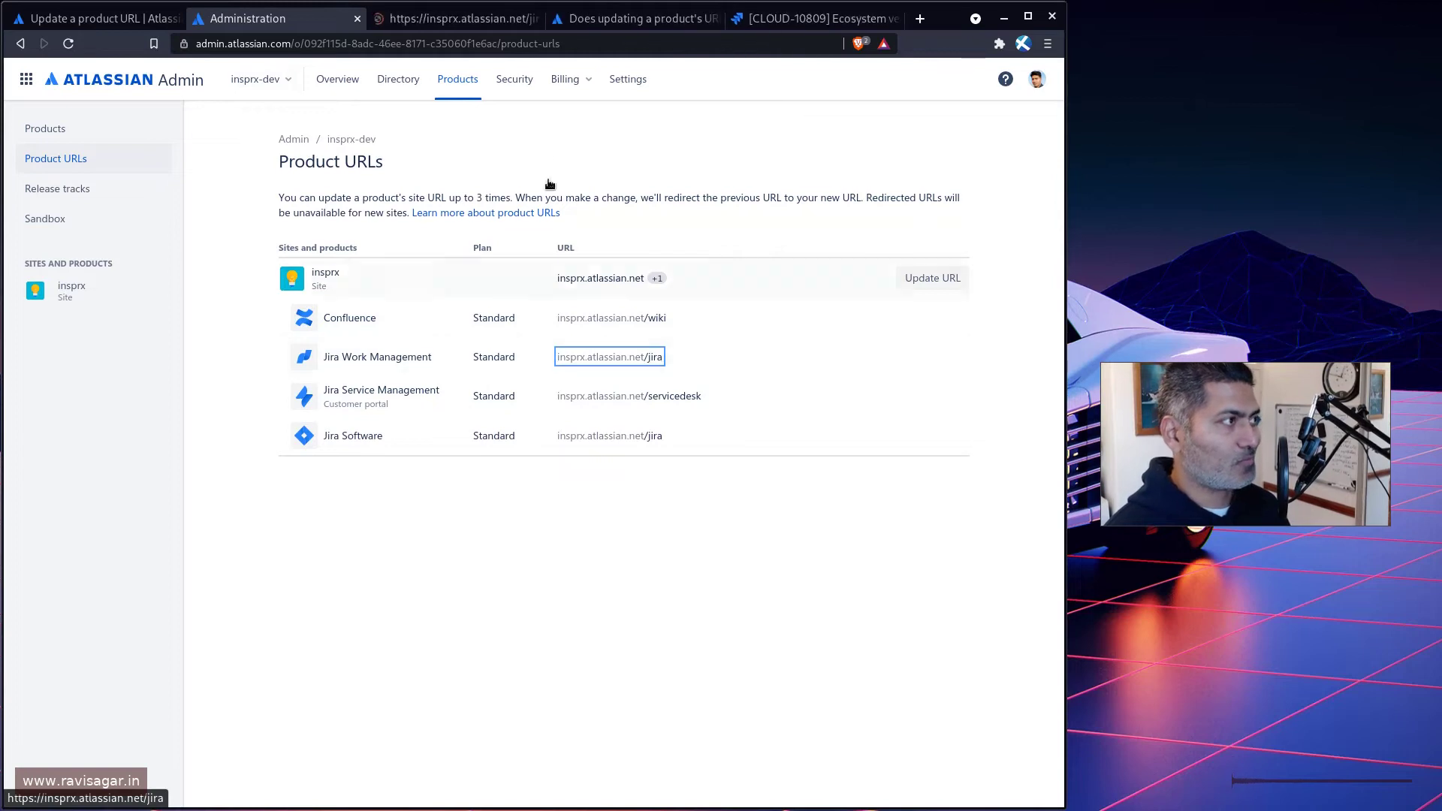
pyautogui.click(468, 18)
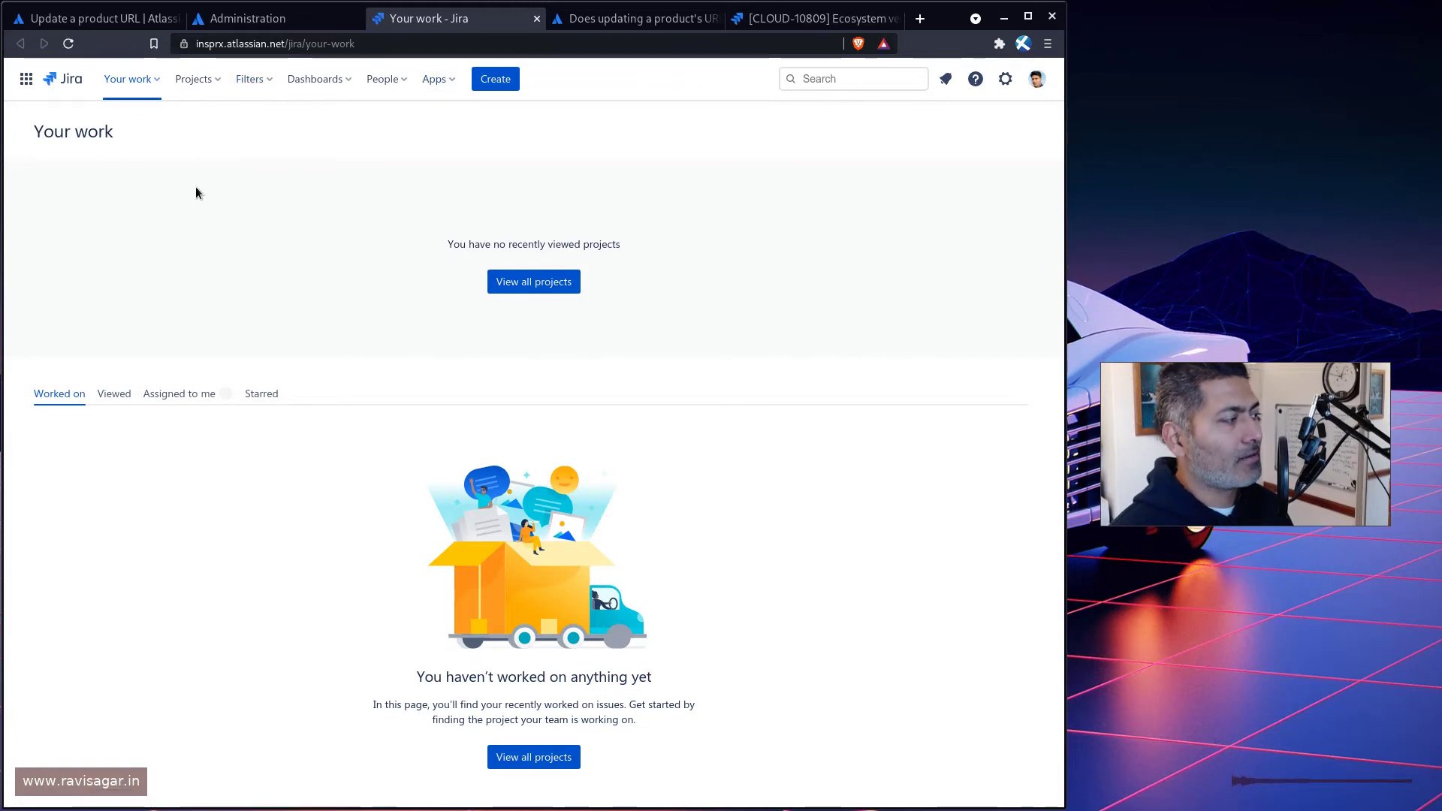
# Step: Check Jira's Projects menu, then open Confluence's new insprx.atlassian.net/wiki URL in a new tab
pyautogui.click(197, 82)
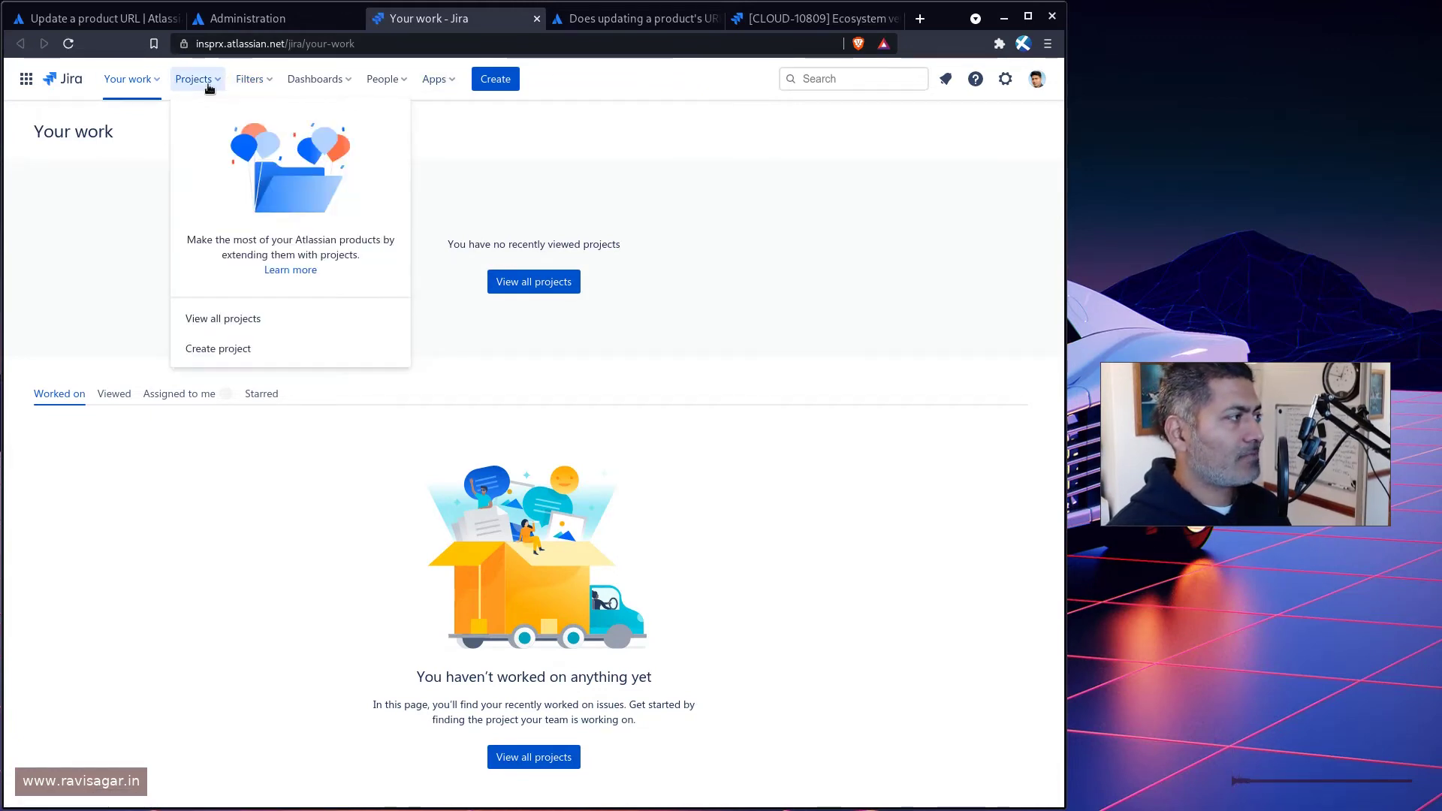
pyautogui.click(814, 218)
pyautogui.click(256, 19)
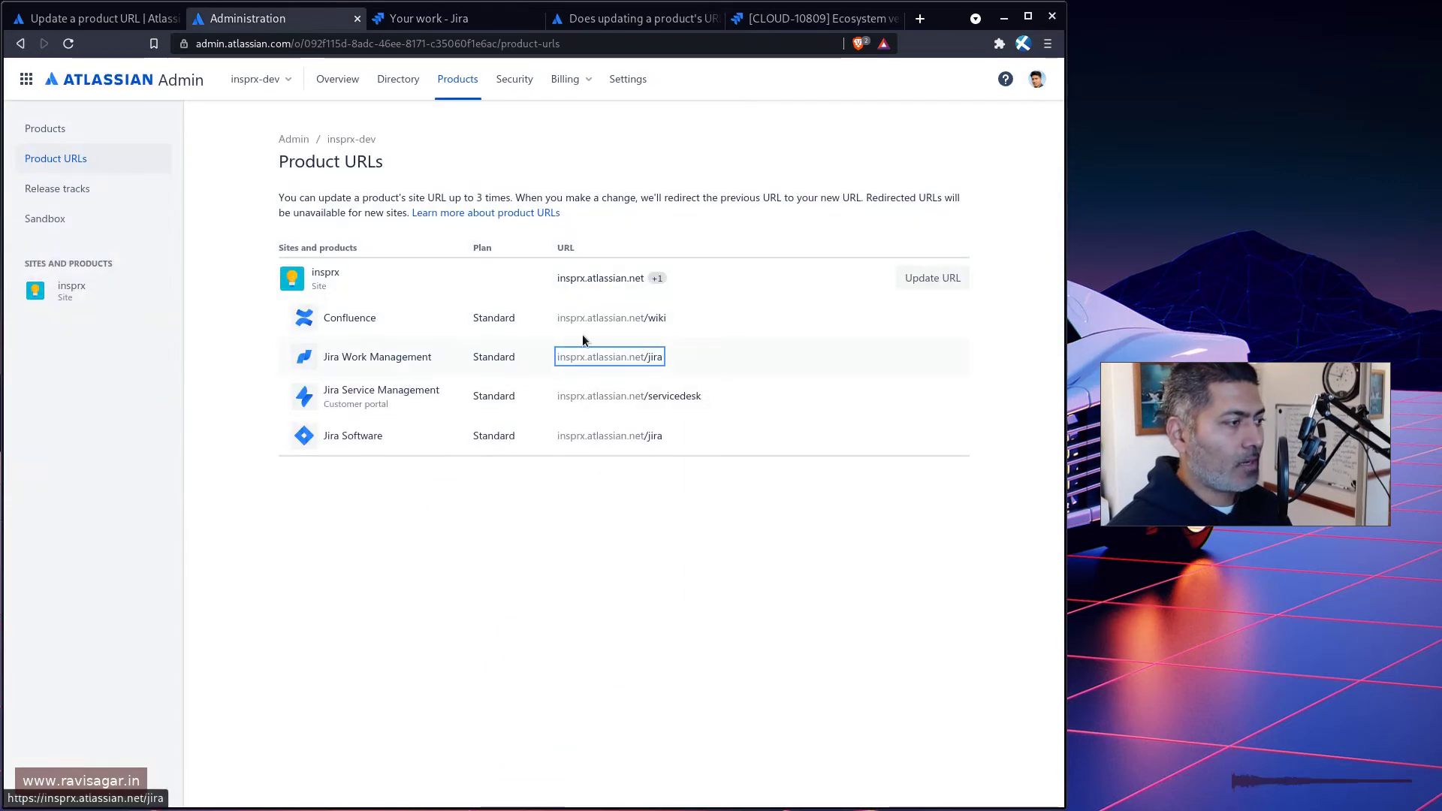
pyautogui.middleClick(612, 318)
pyautogui.click(544, 20)
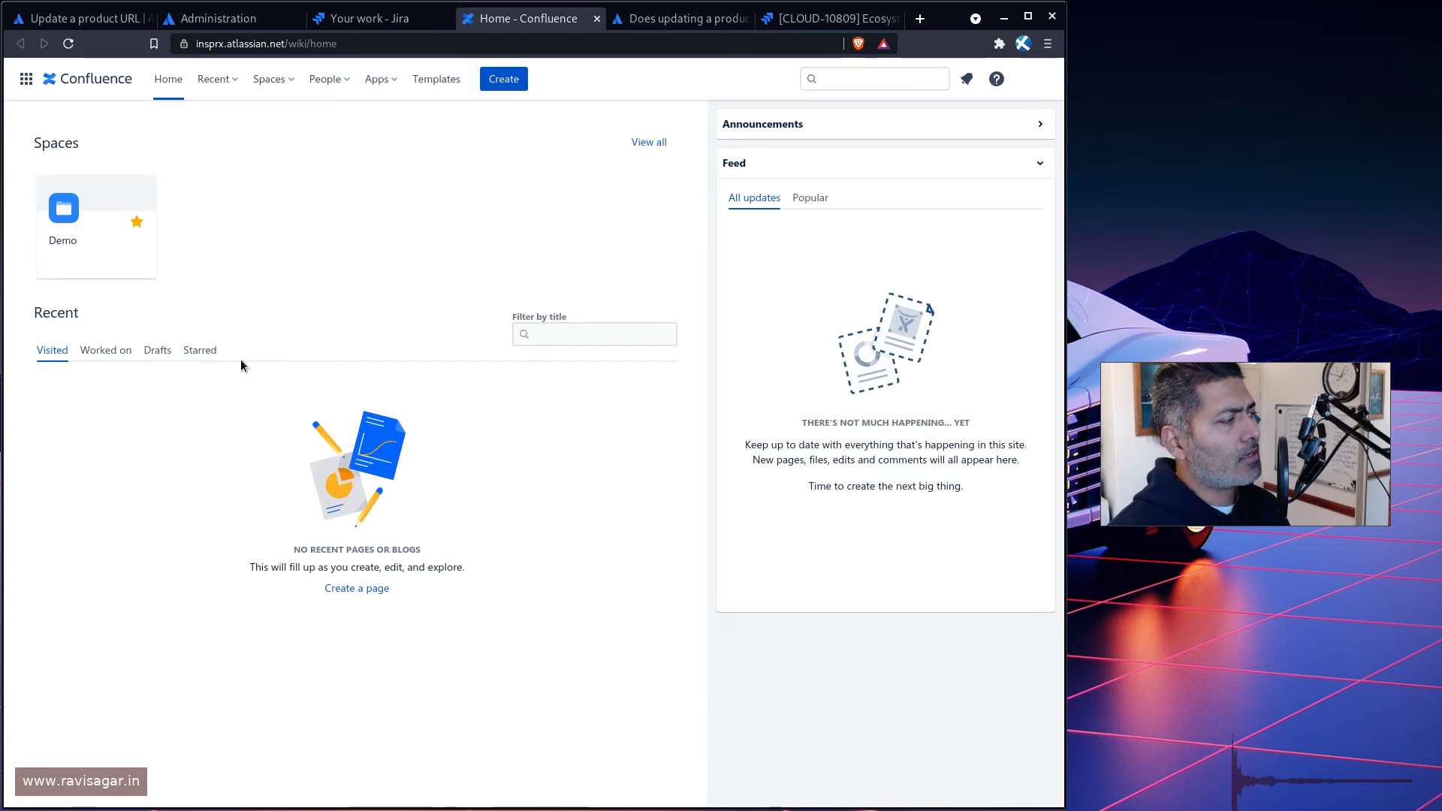
# Step: Open the Demo space and check its address uses insprx.atlassian.net/wiki
pyautogui.click(53, 232)
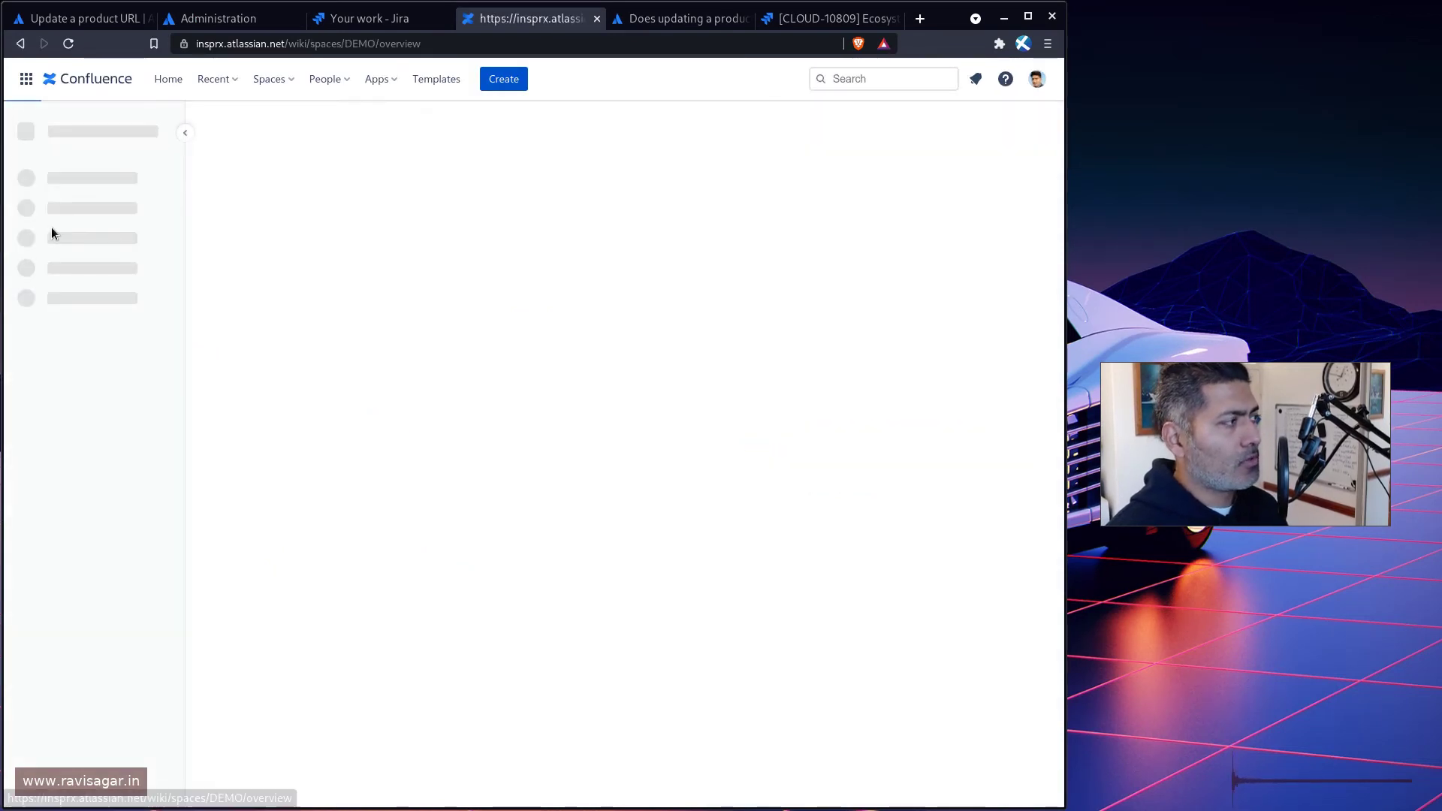
pyautogui.click(294, 84)
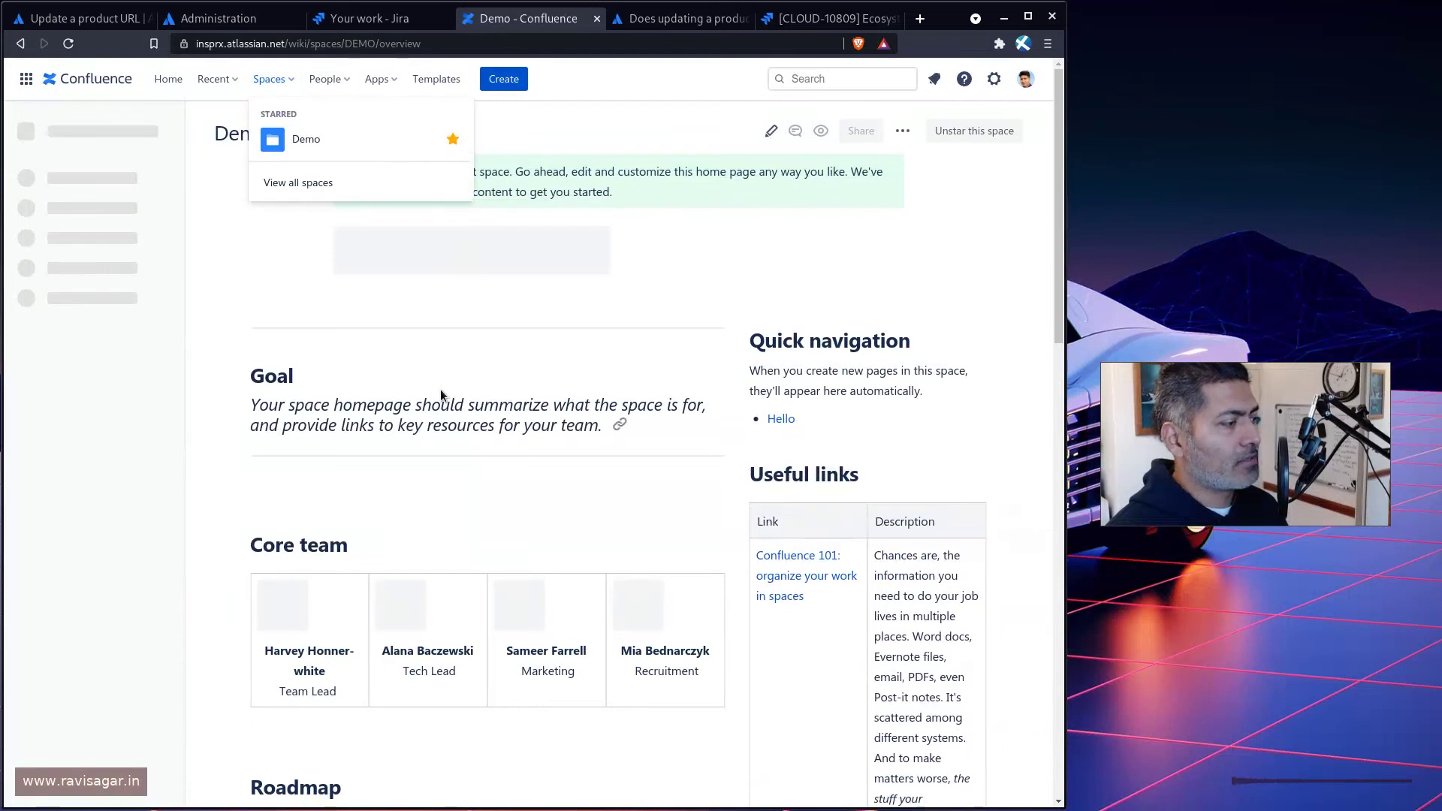
pyautogui.click(396, 362)
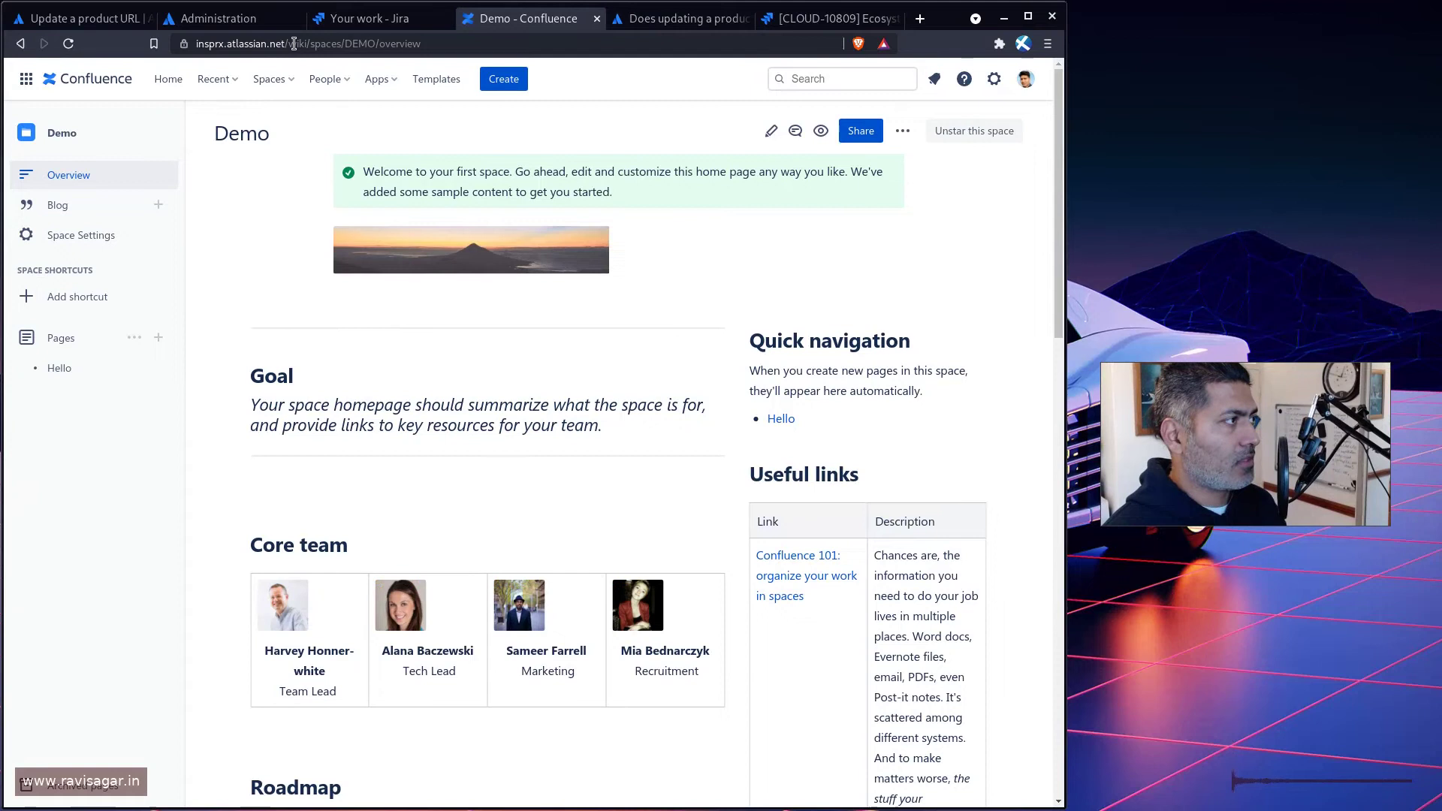
pyautogui.moveTo(284, 43); pyautogui.dragTo(173, 47)
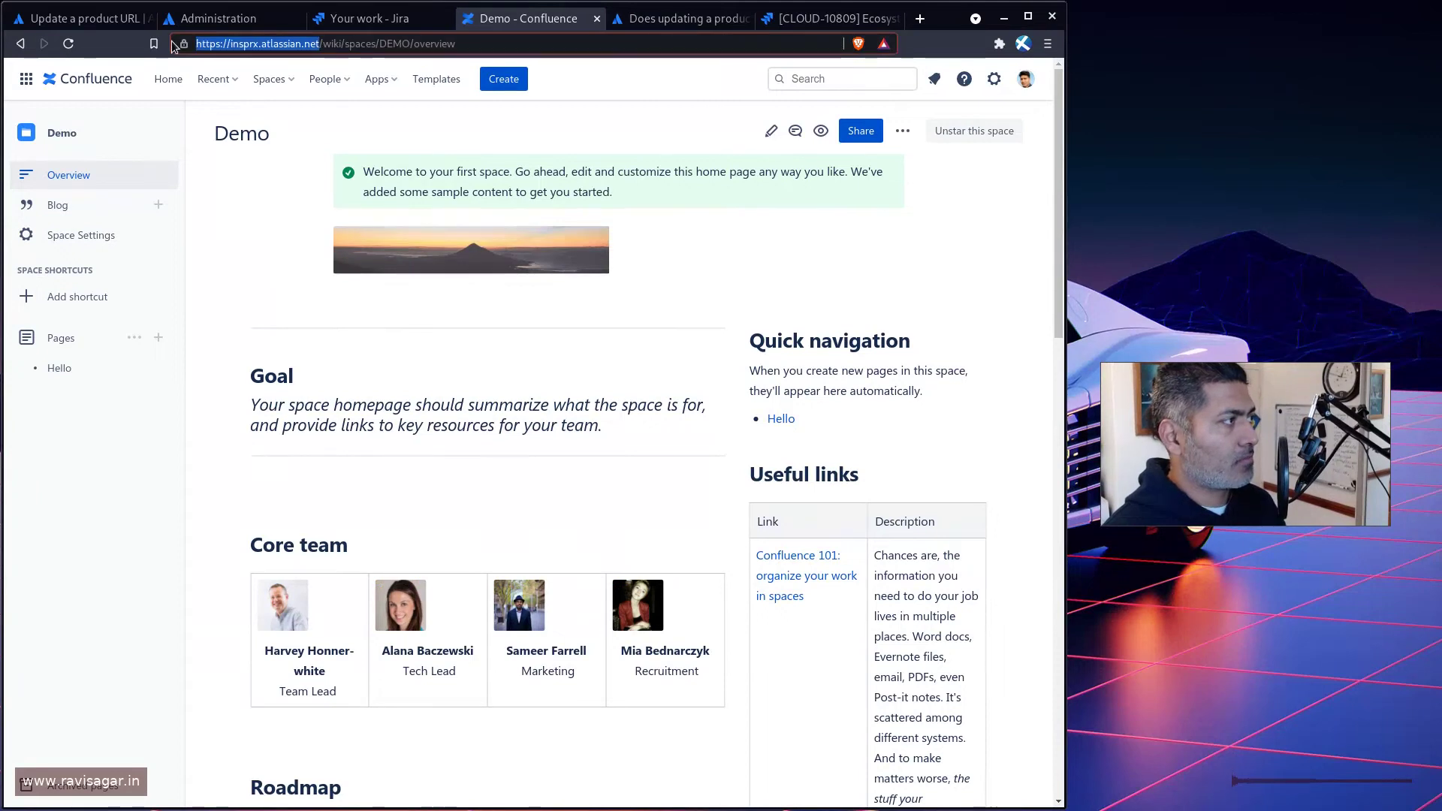
# Step: Open the Project: Test space from the all-spaces directory
pyautogui.click(296, 79)
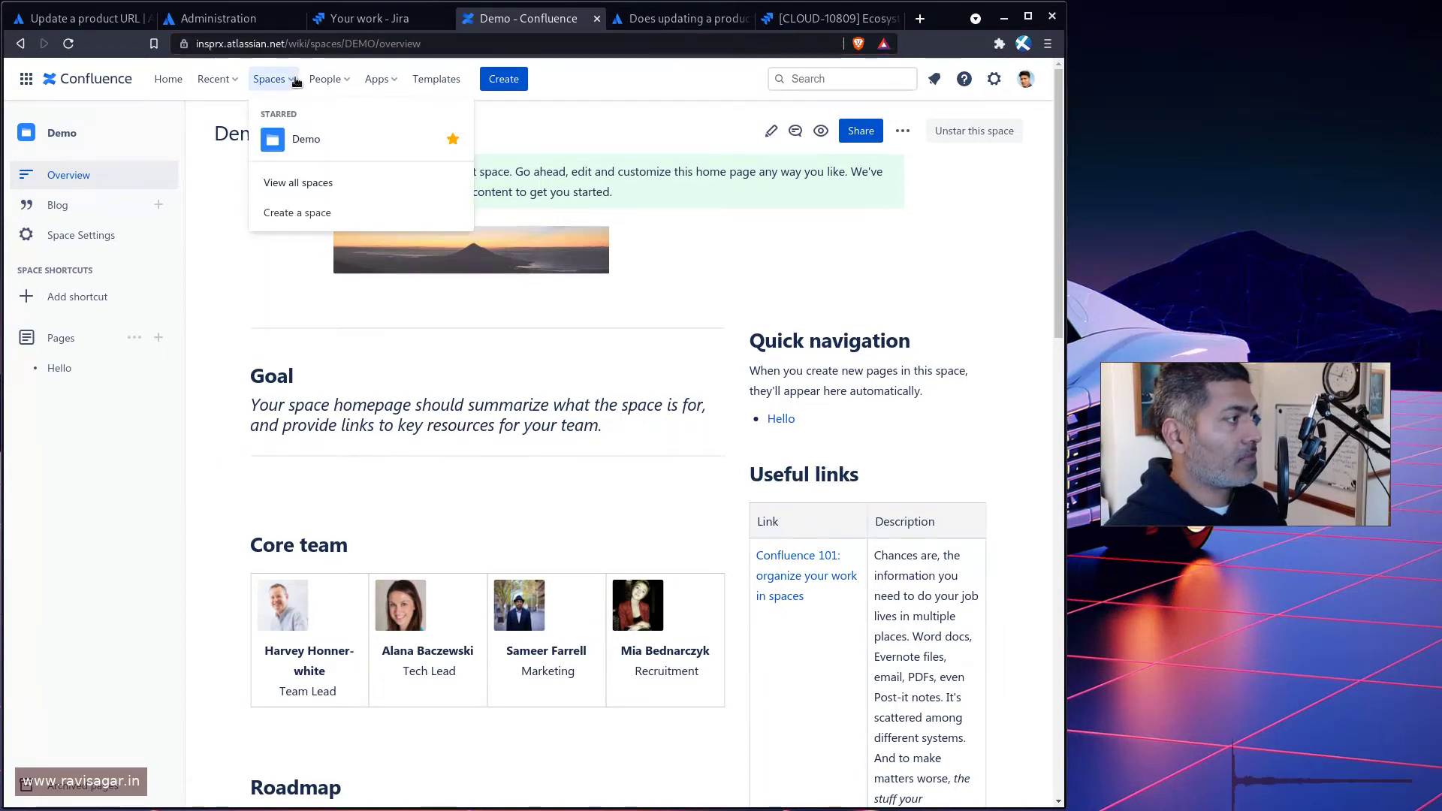
pyautogui.click(297, 182)
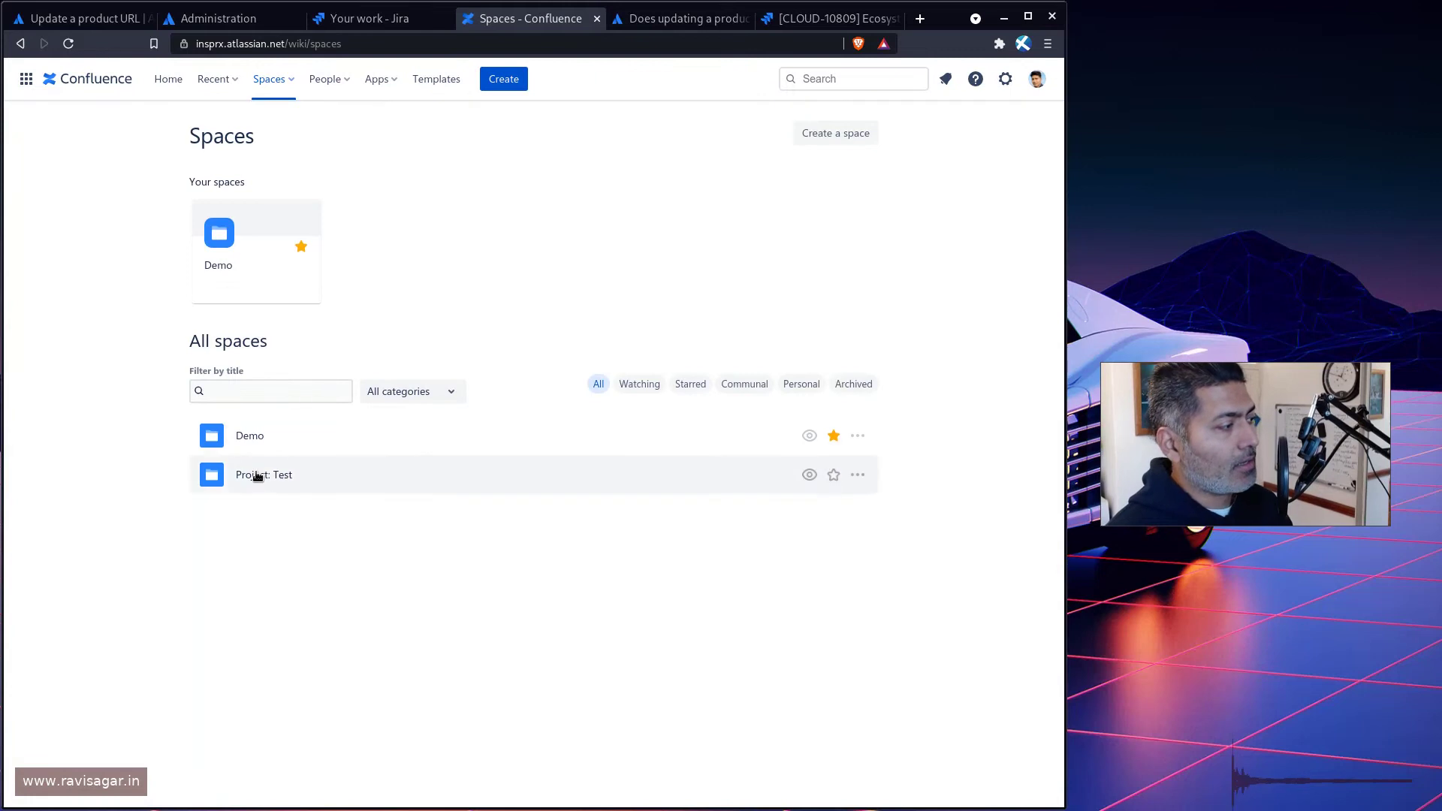
pyautogui.click(263, 478)
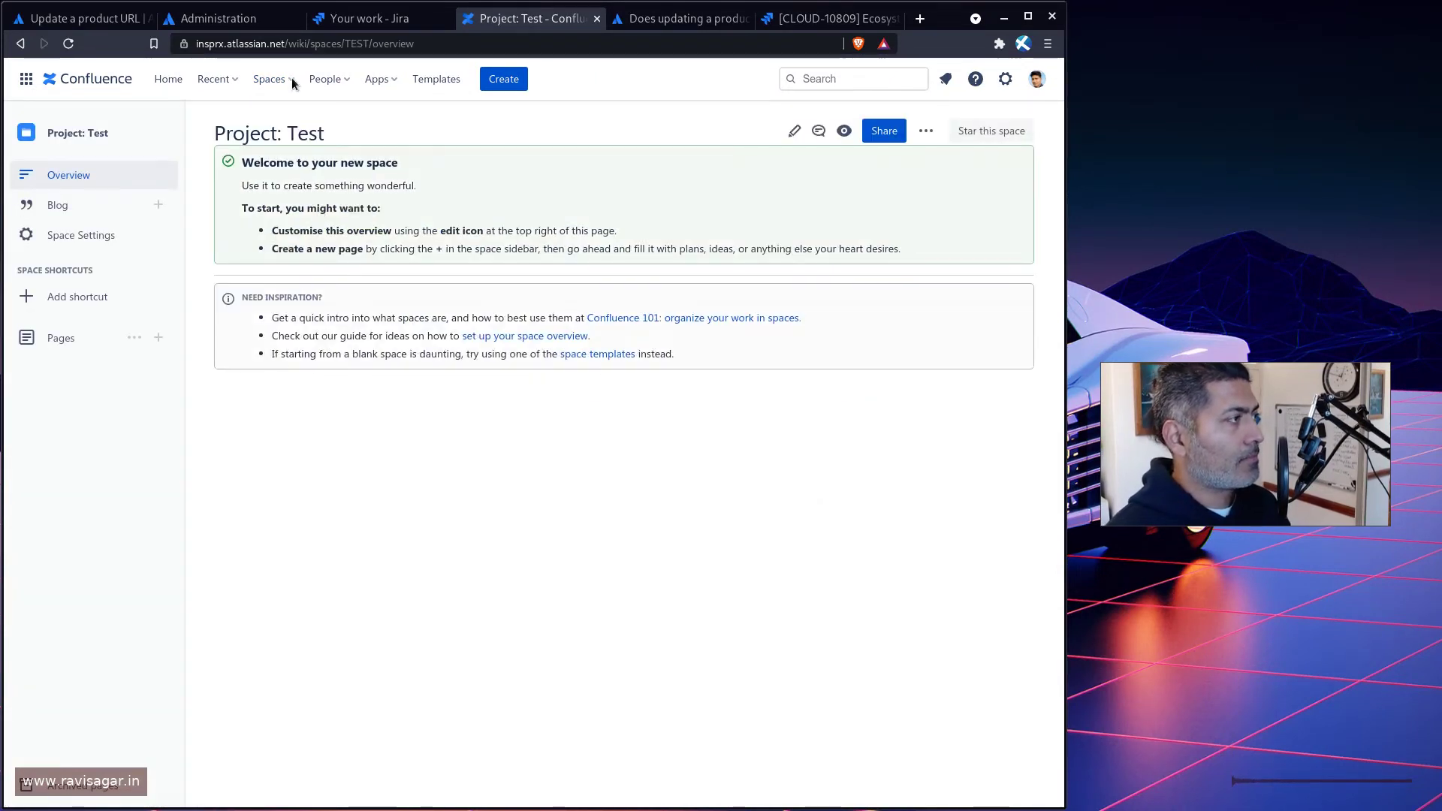
# Step: Confirm the Update URL dialog shows 2 changes left, cancel it, and return to the 'Update a product URL' article
pyautogui.click(226, 18)
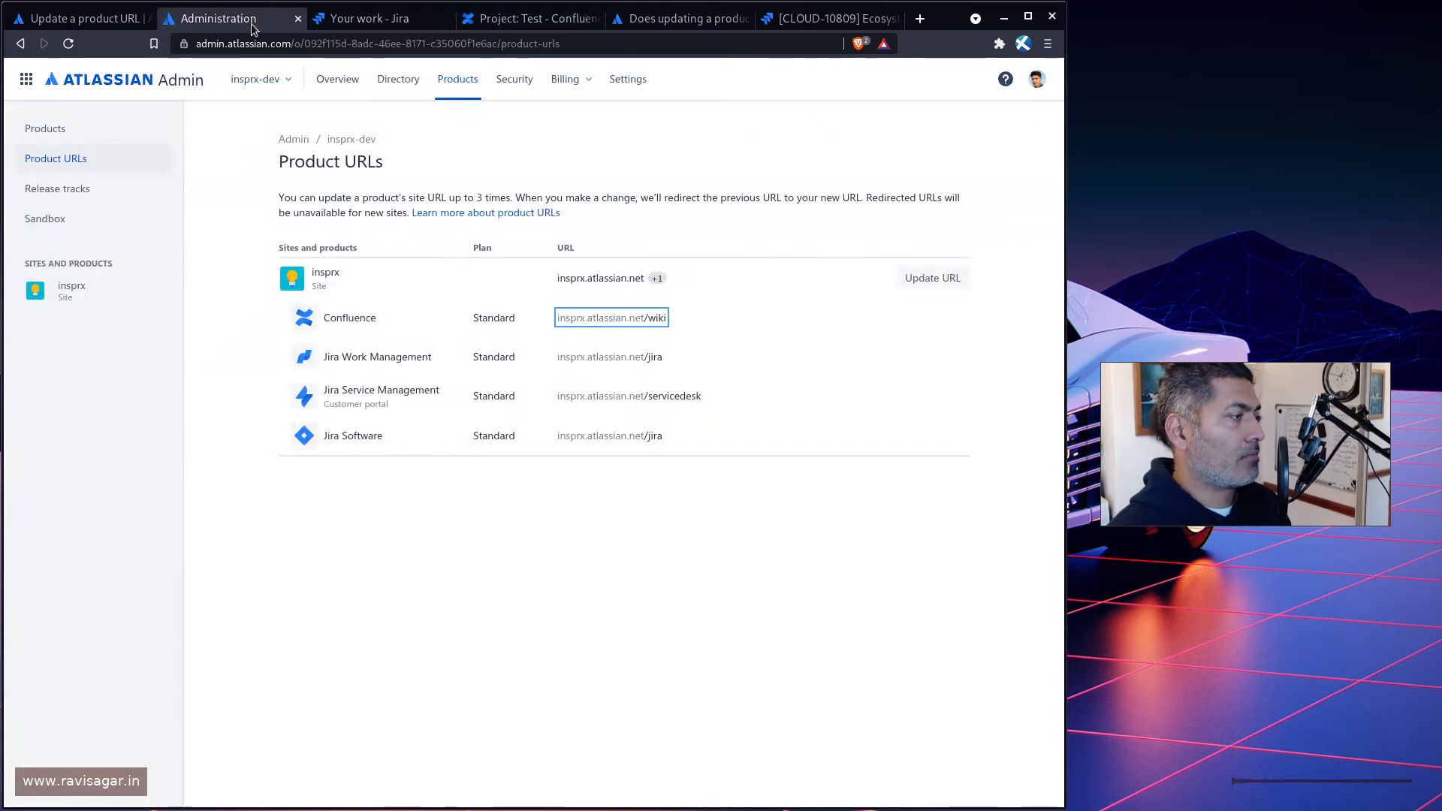
pyautogui.click(945, 284)
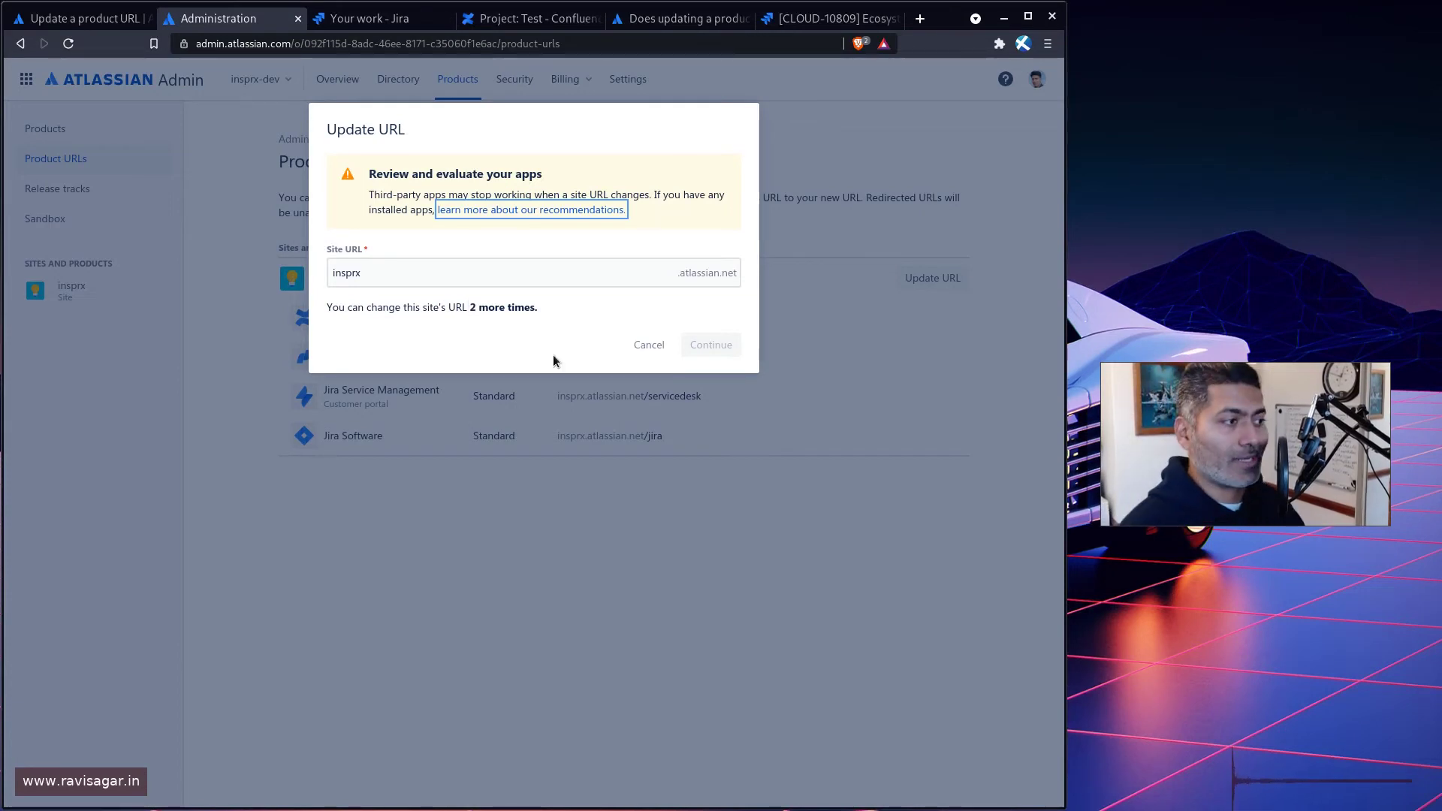
pyautogui.click(649, 345)
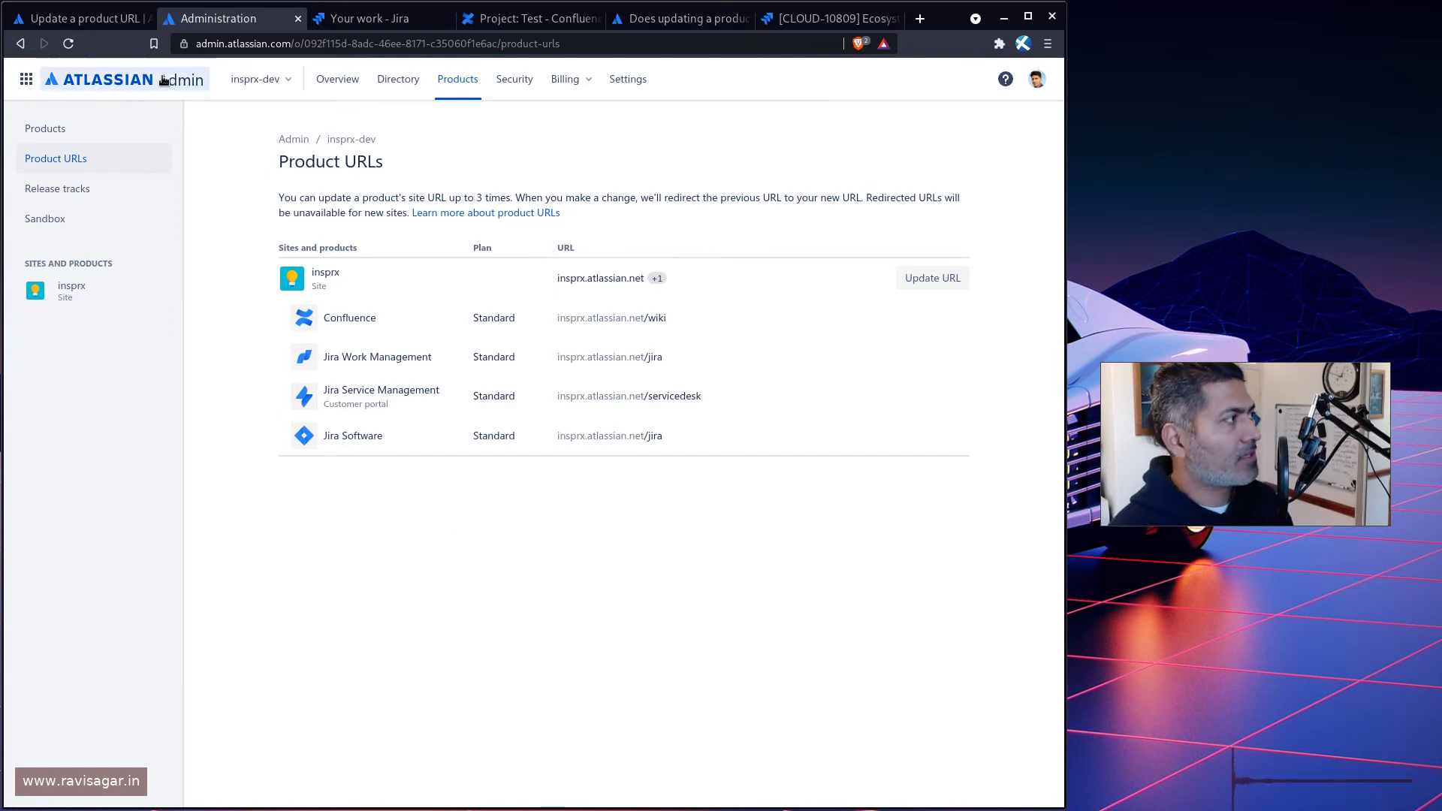
pyautogui.click(83, 18)
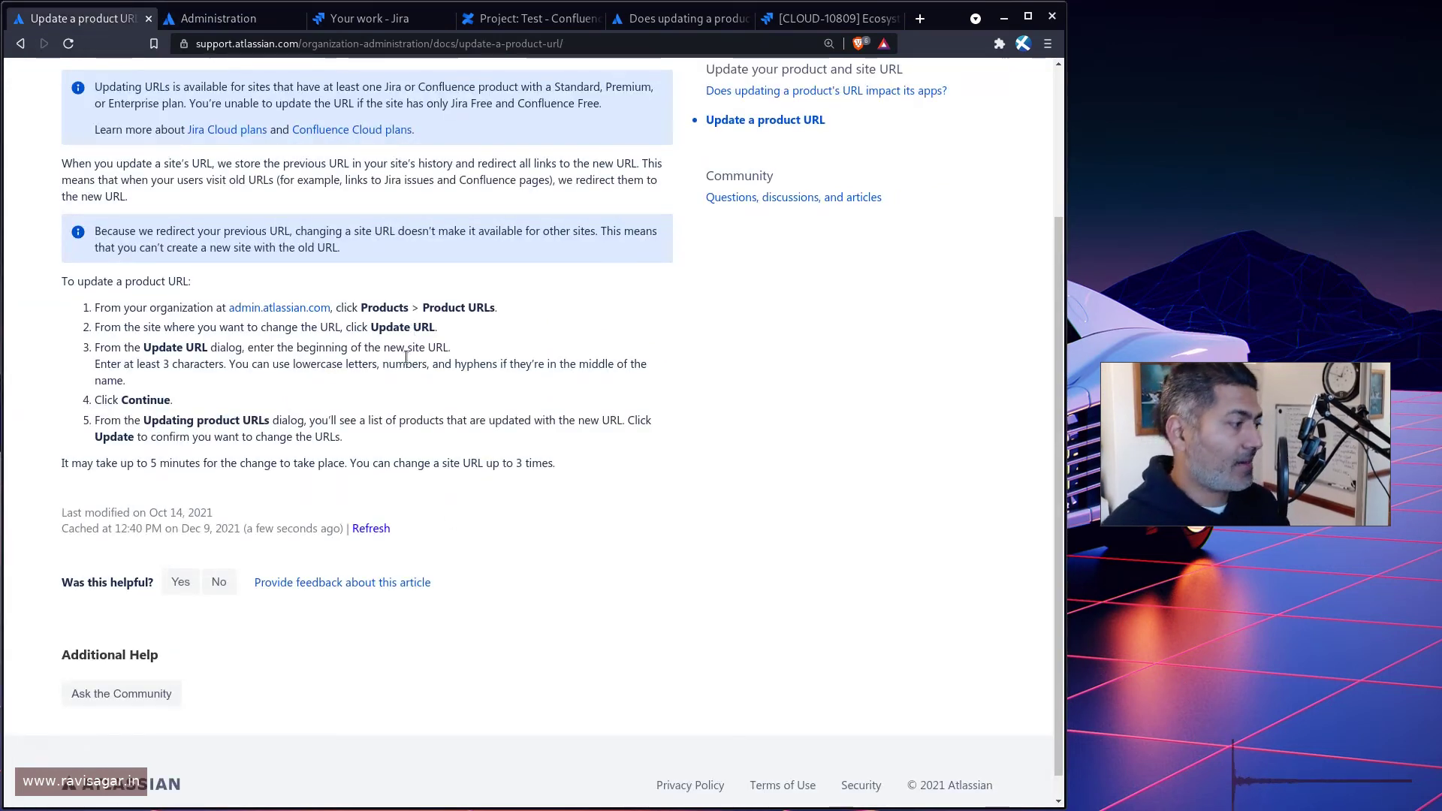
# Step: Scroll the article to the top and cycle tabs back to the Admin Product URLs page
pyautogui.scroll(3, 406, 349)
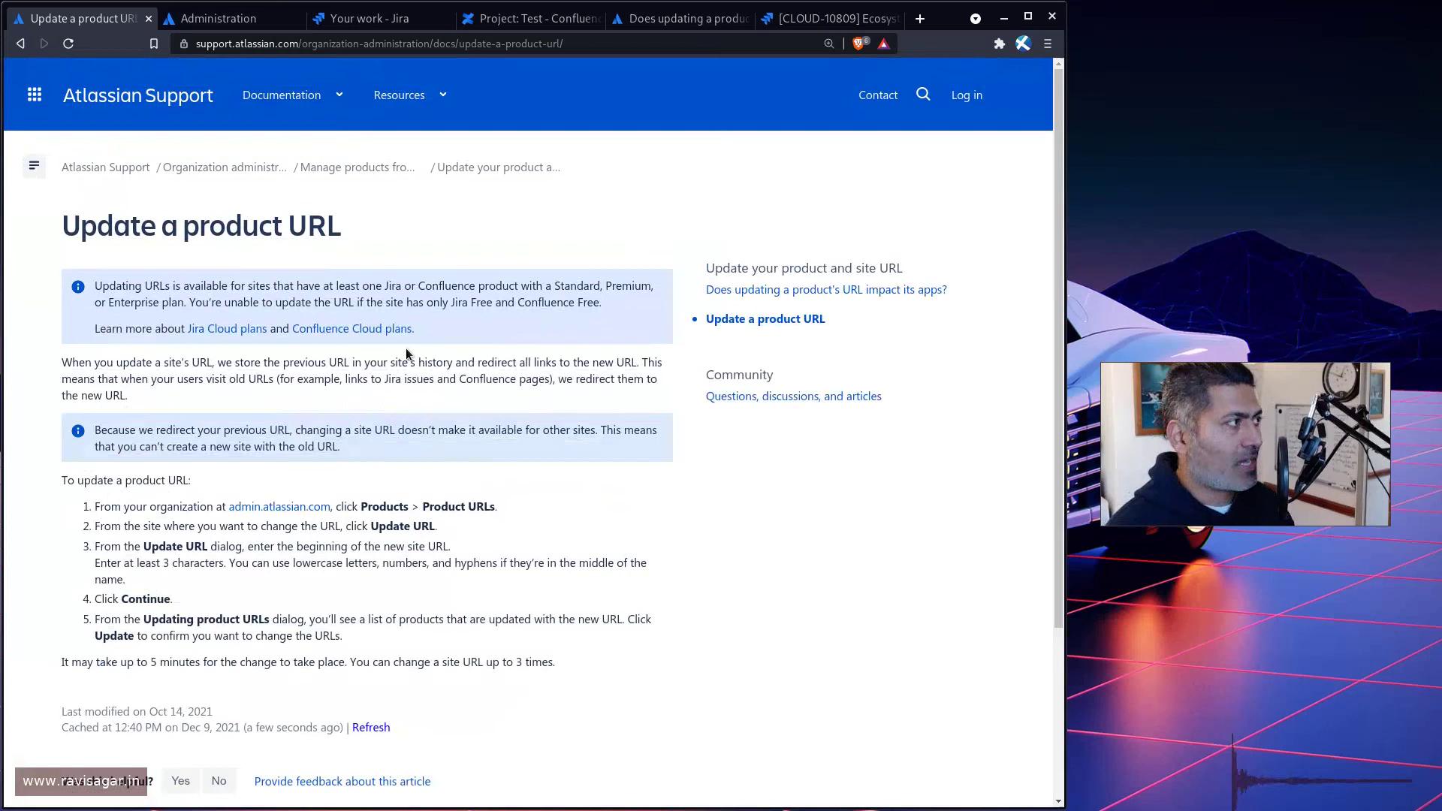
pyautogui.hotkey('ctrl', 'Tab')
pyautogui.hotkey('ctrl', 'Tab')
pyautogui.hotkey('ctrl', 'shift', 'Tab')
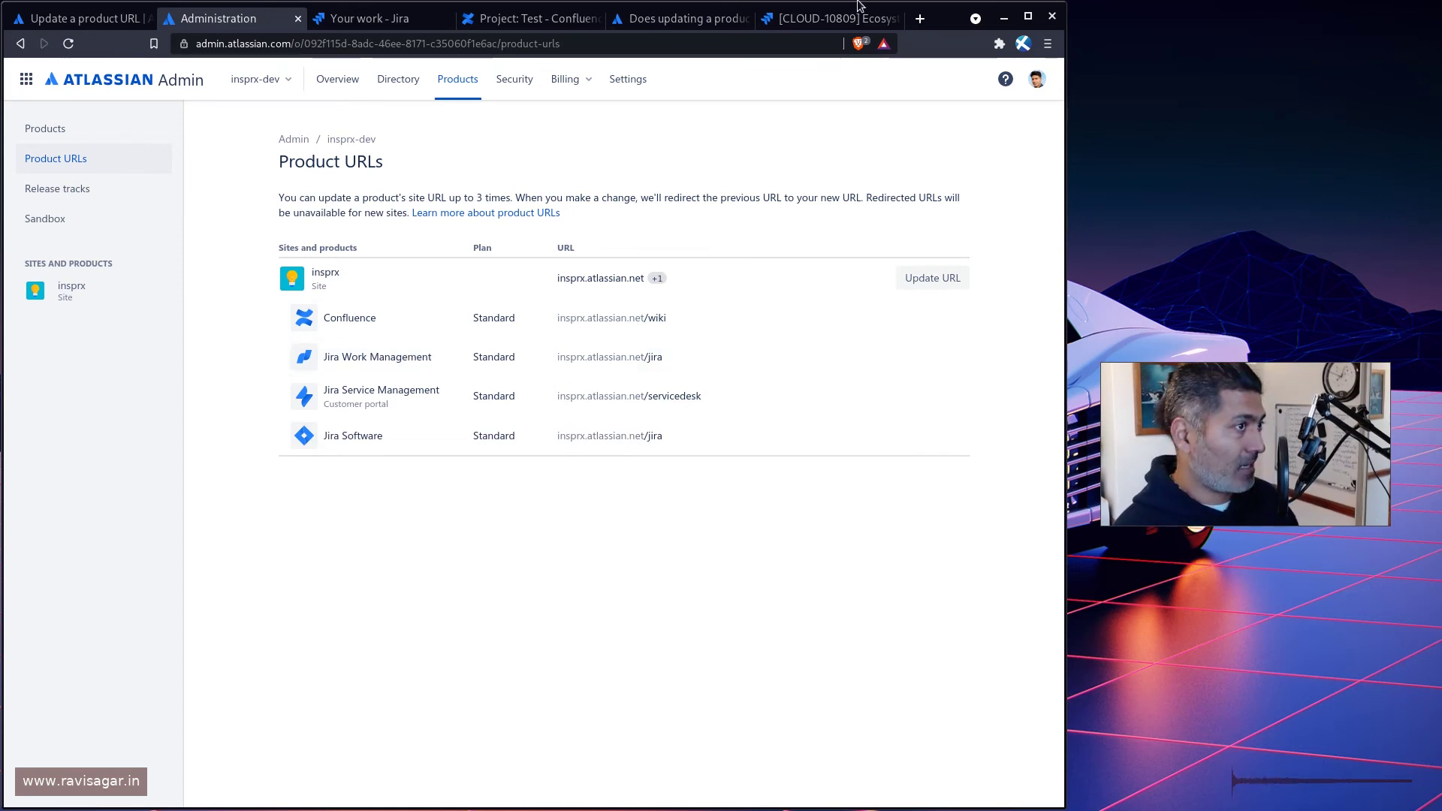
# Step: Return to the CLOUD-10809 tab showing the vendor compatibility table
pyautogui.click(834, 19)
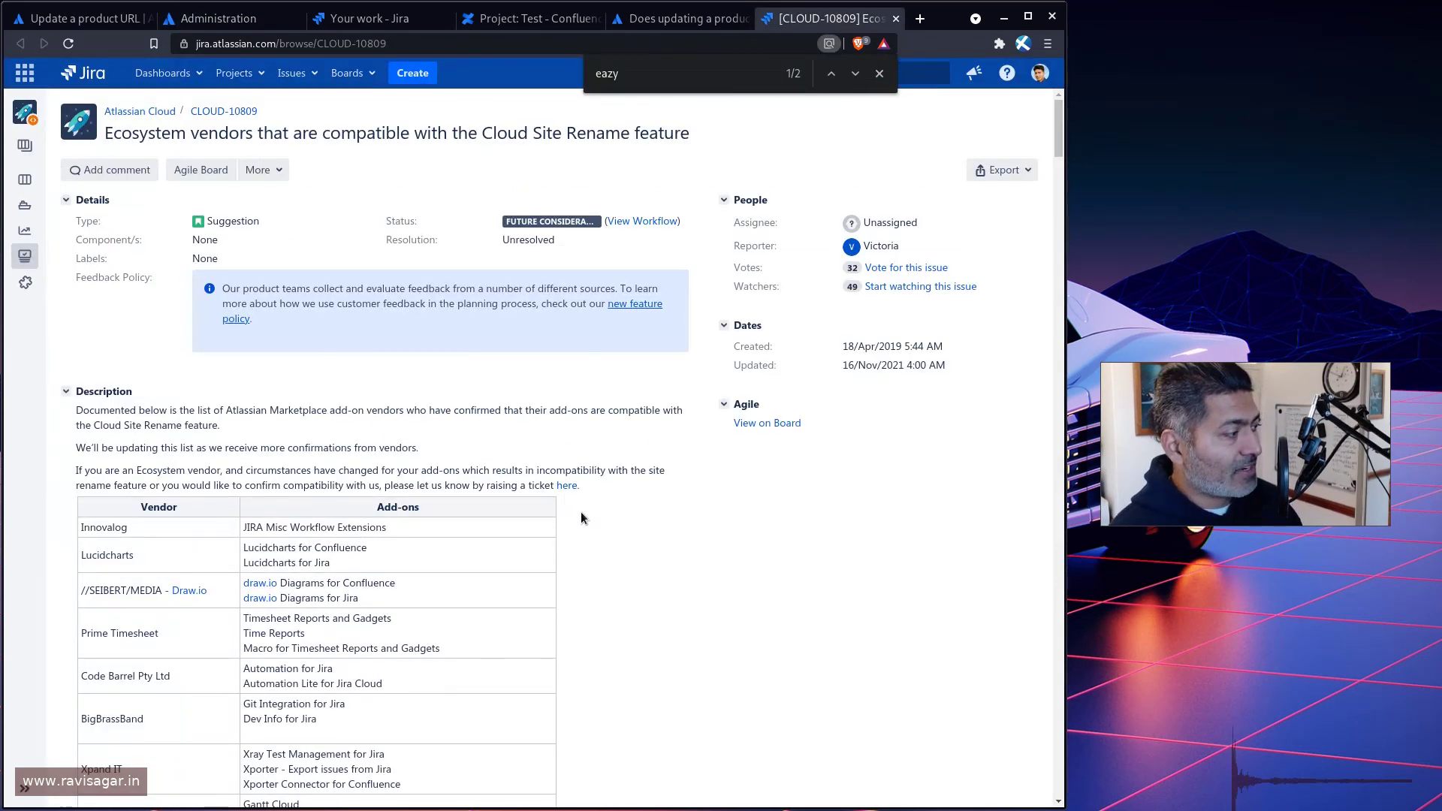